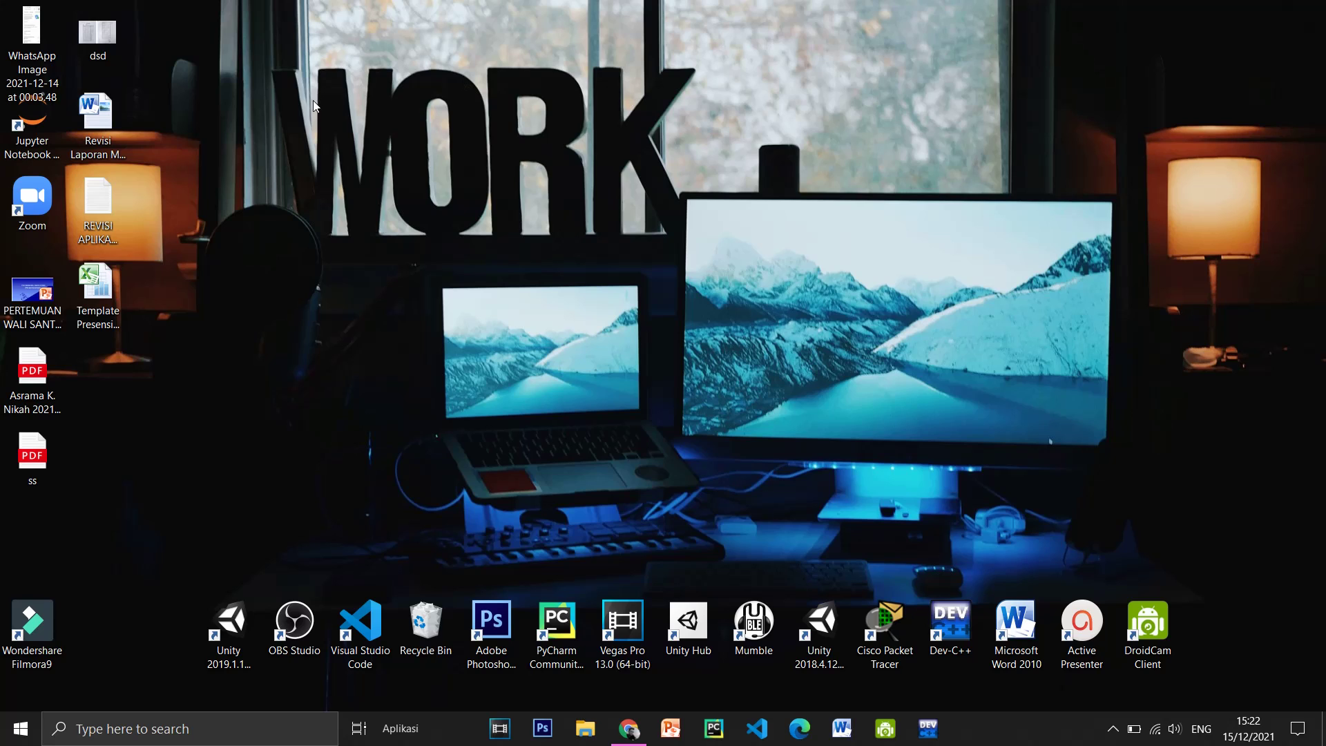
# Step: Move the Wondershare Filmora9 shortcut up to the free spot directly below the ss PDF on the desktop
pyautogui.click(54, 616)
pyautogui.moveTo(54, 616); pyautogui.dragTo(54, 526)
pyautogui.click(266, 442)
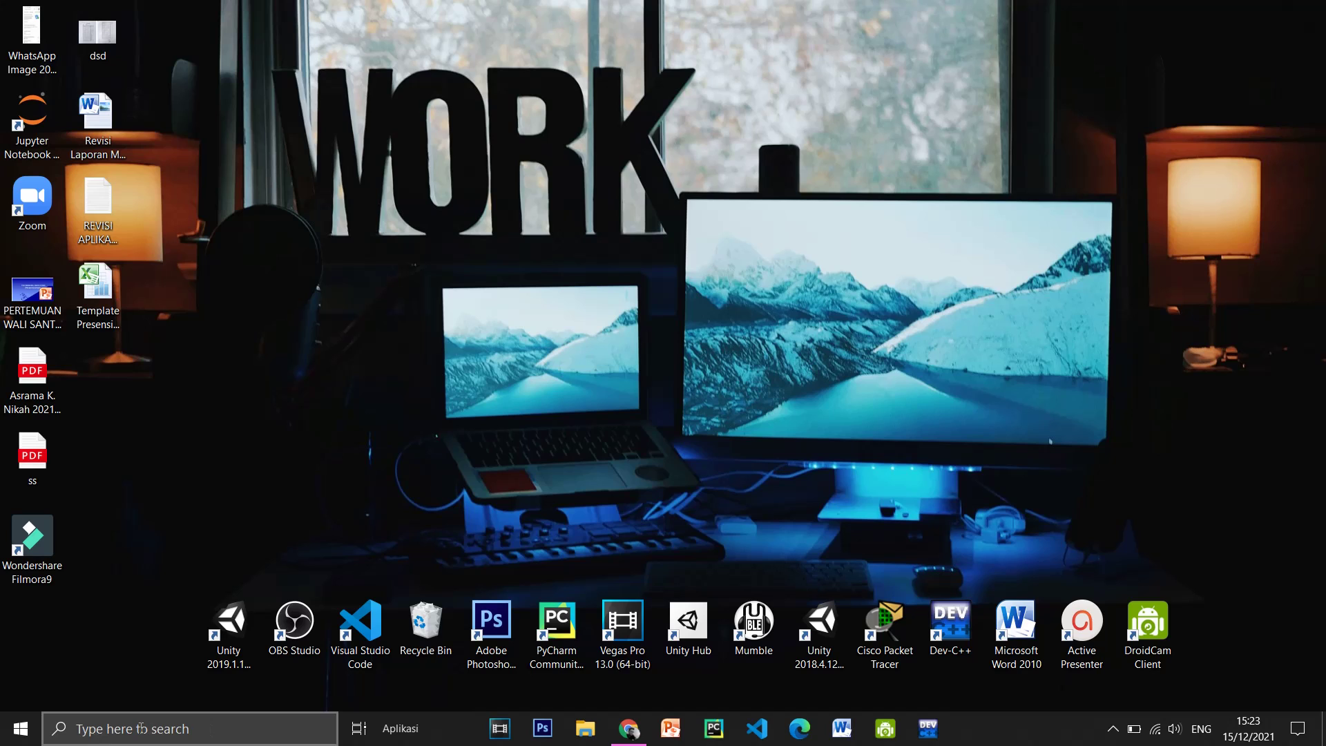
# Step: Search Windows for "alaram", open Alarms & Clock, and show the alarms page
pyautogui.click(196, 726)
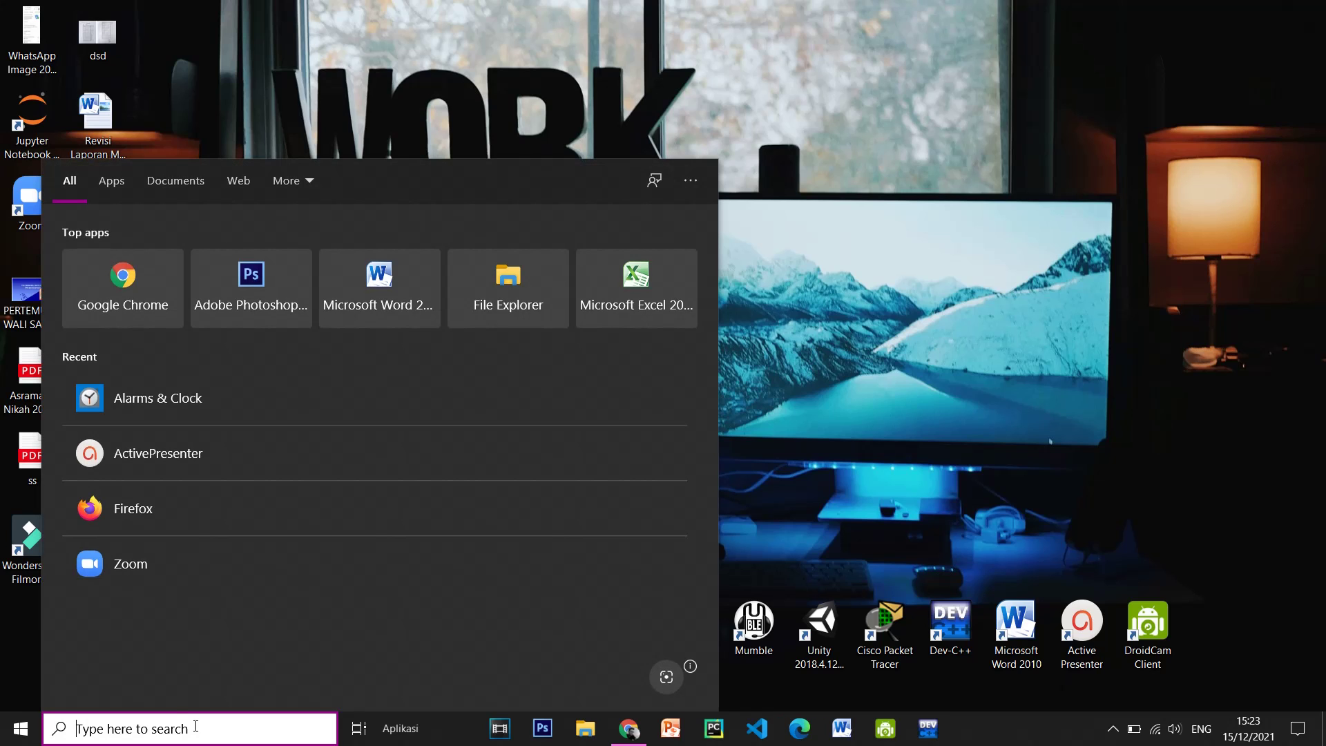
pyautogui.write('alaram')
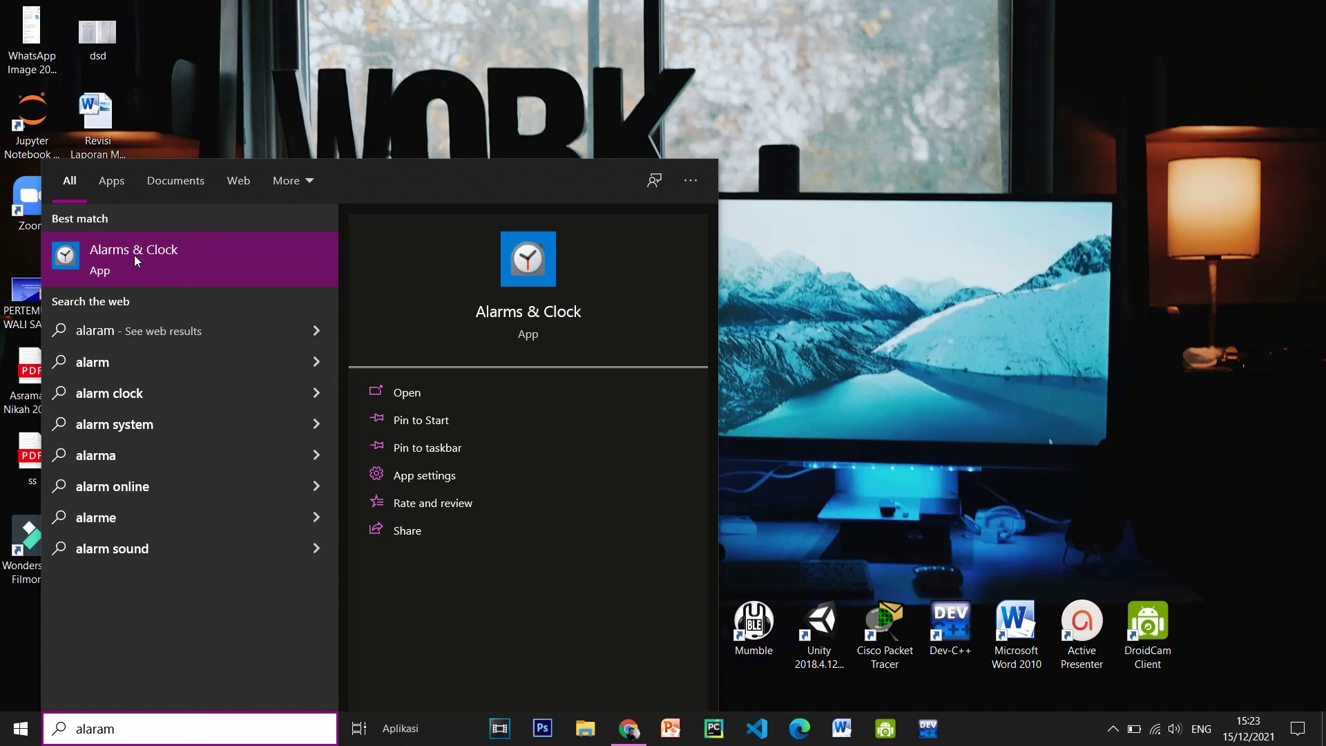
pyautogui.click(172, 260)
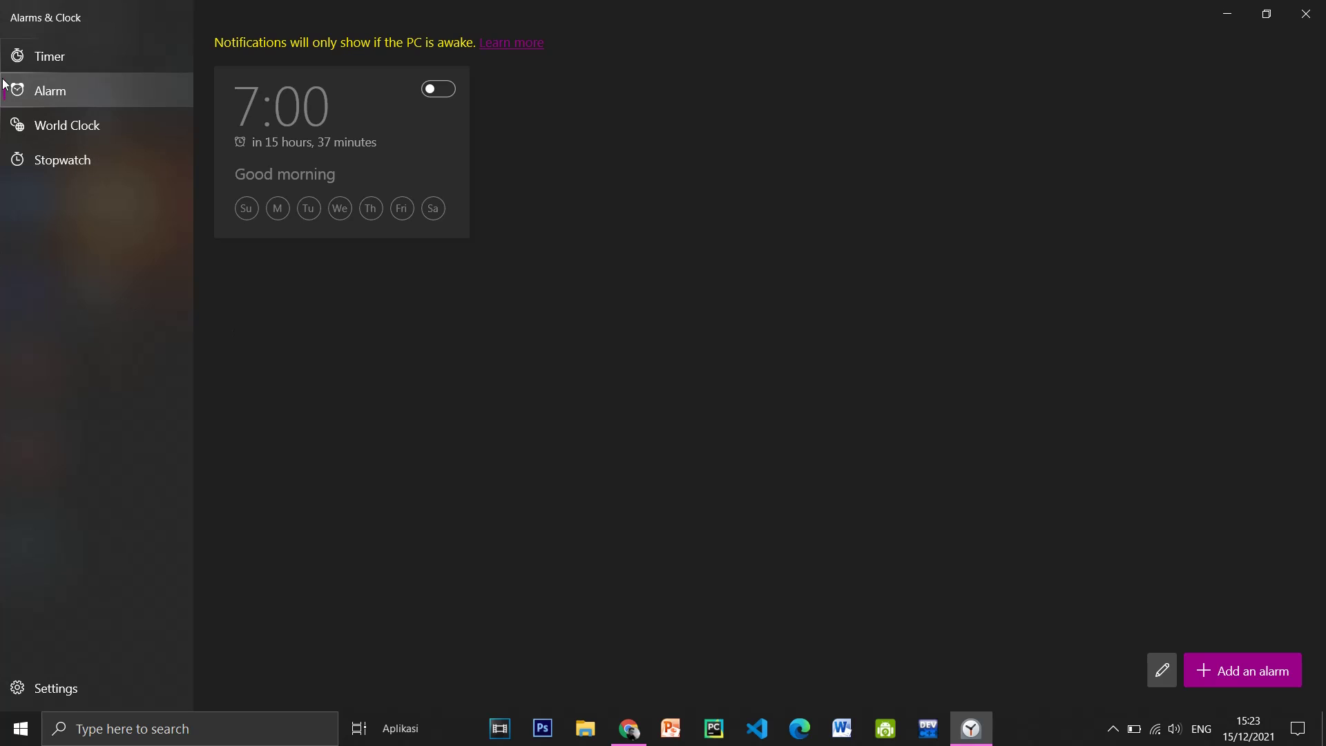
pyautogui.click(35, 58)
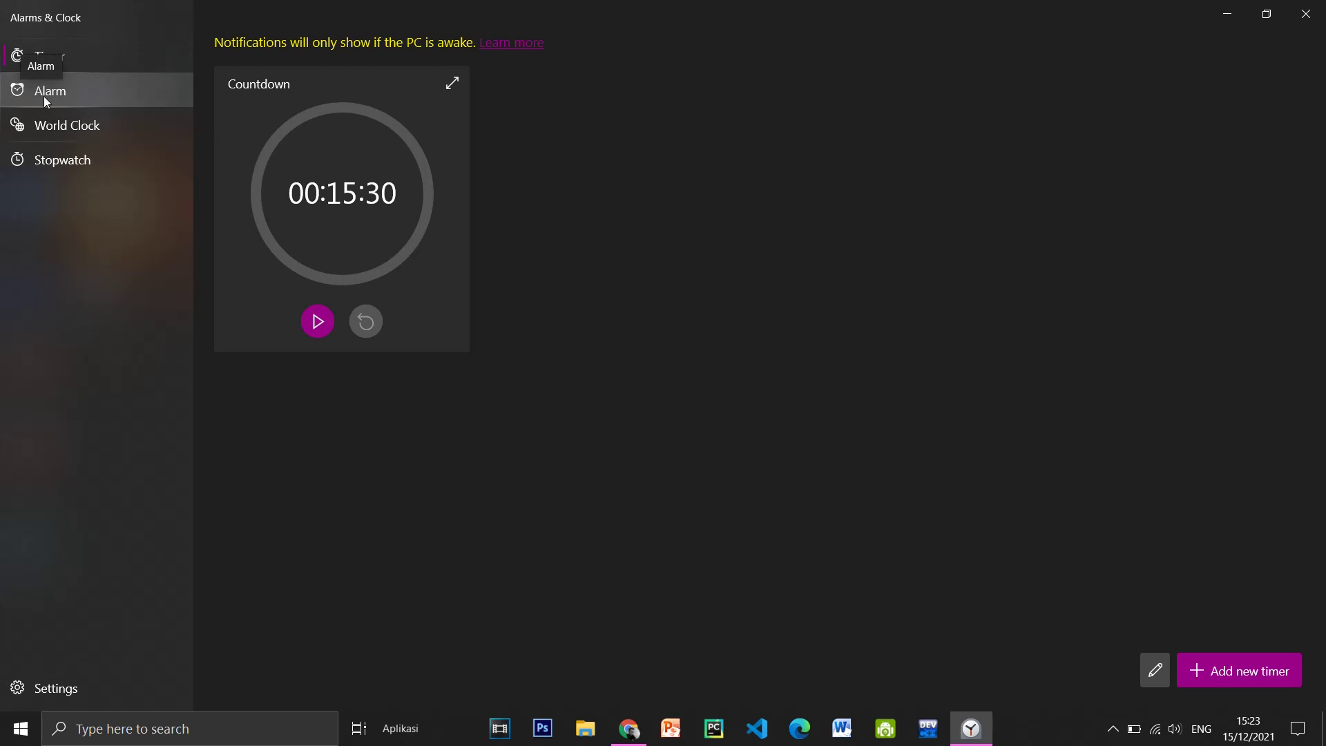
pyautogui.click(66, 91)
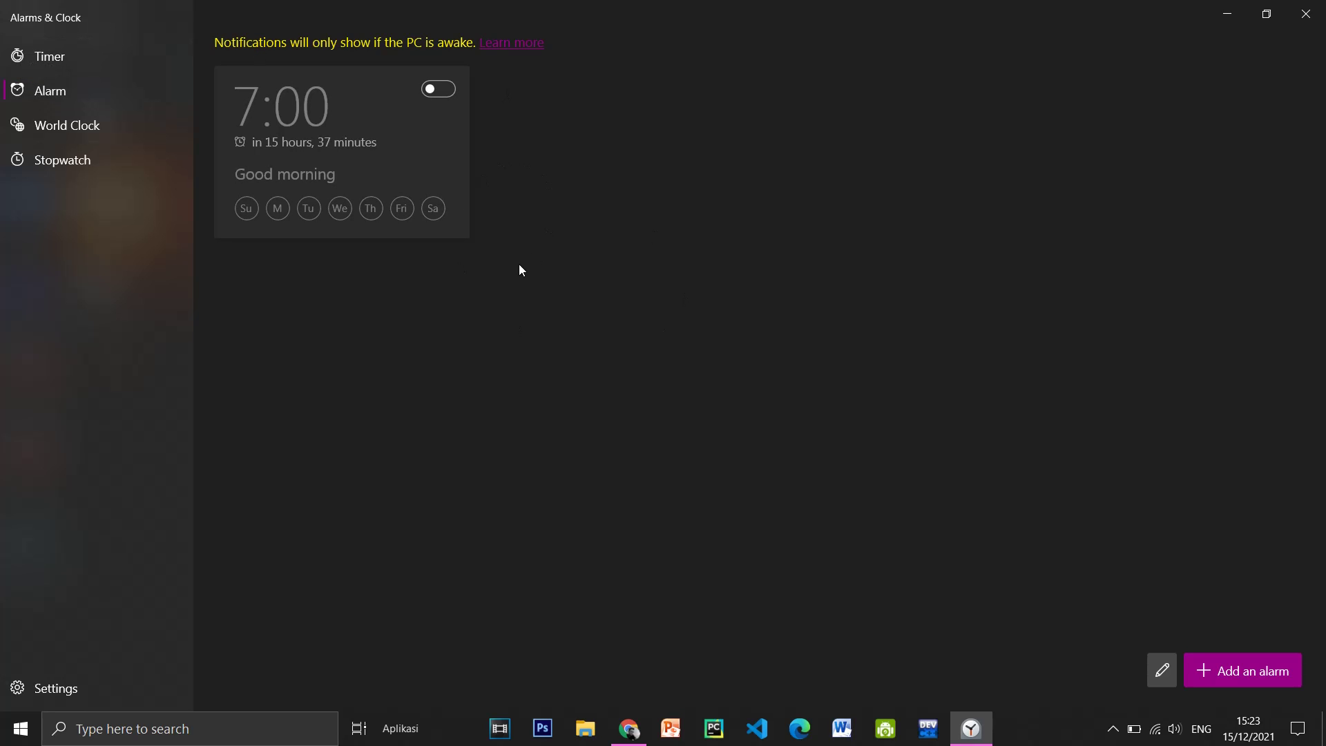
# Step: Edit the Good morning alarm and set its hour to 15
pyautogui.click(320, 169)
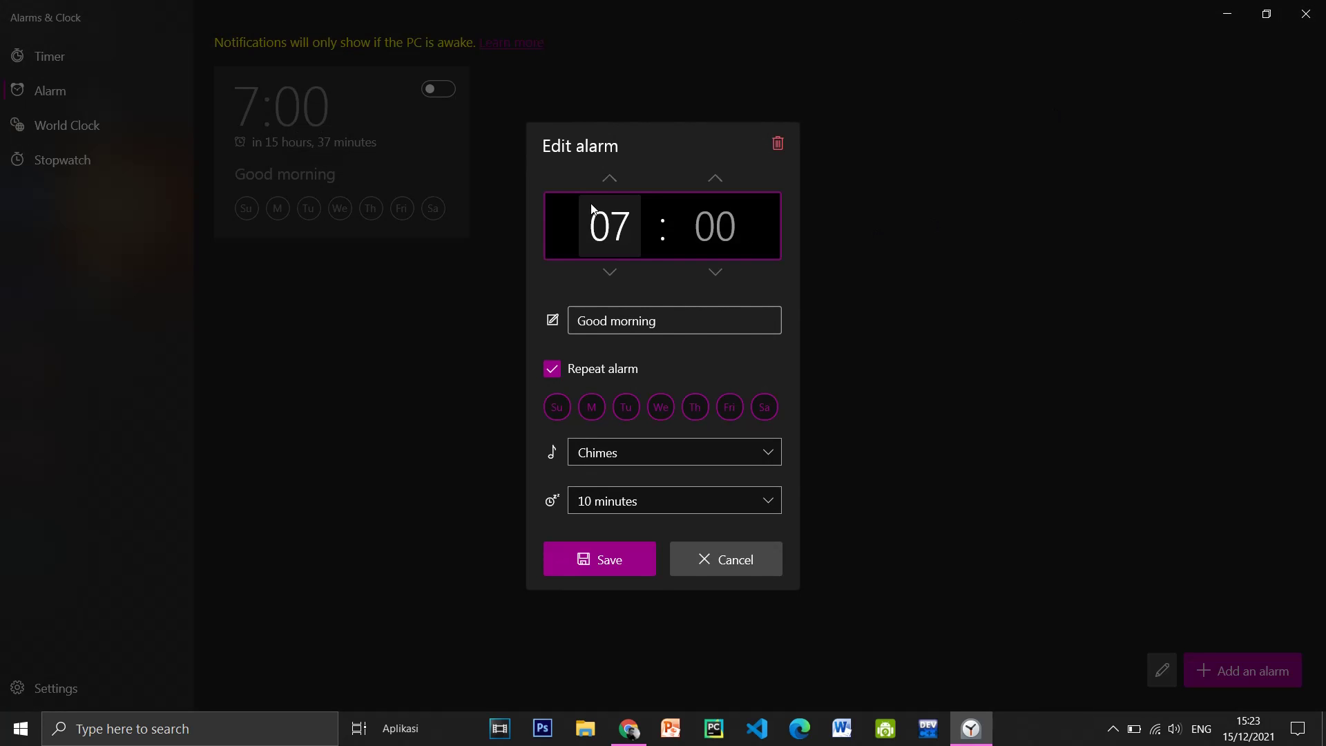
pyautogui.click(610, 180)
pyautogui.click(610, 180)
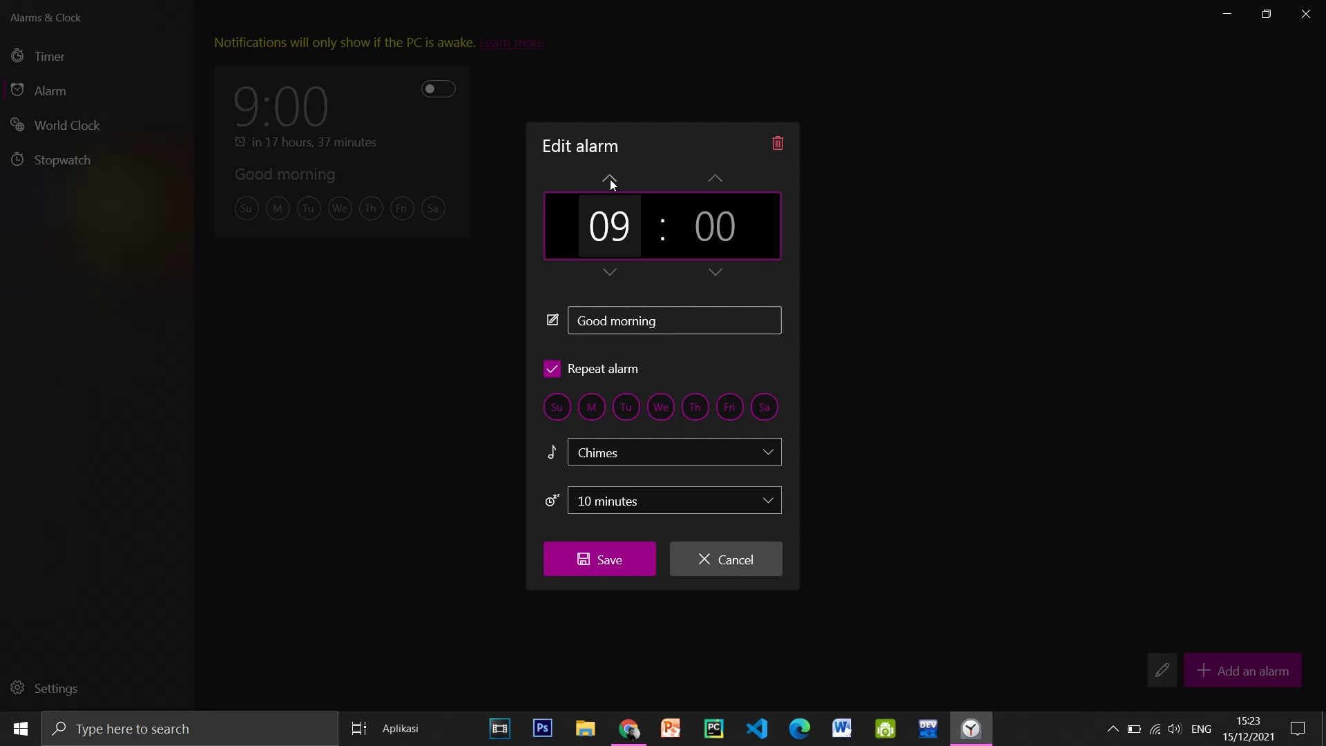
pyautogui.click(610, 180)
pyautogui.click(611, 179)
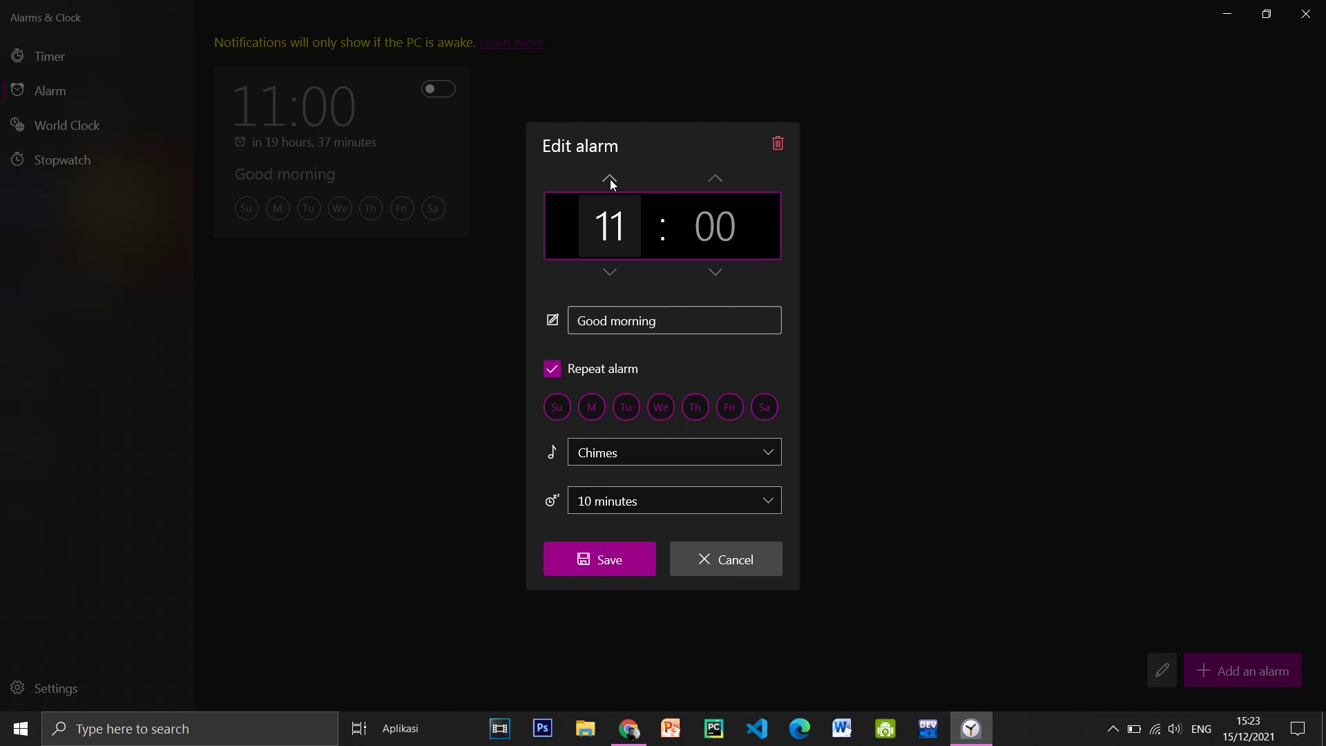
pyautogui.click(610, 180)
pyautogui.click(611, 179)
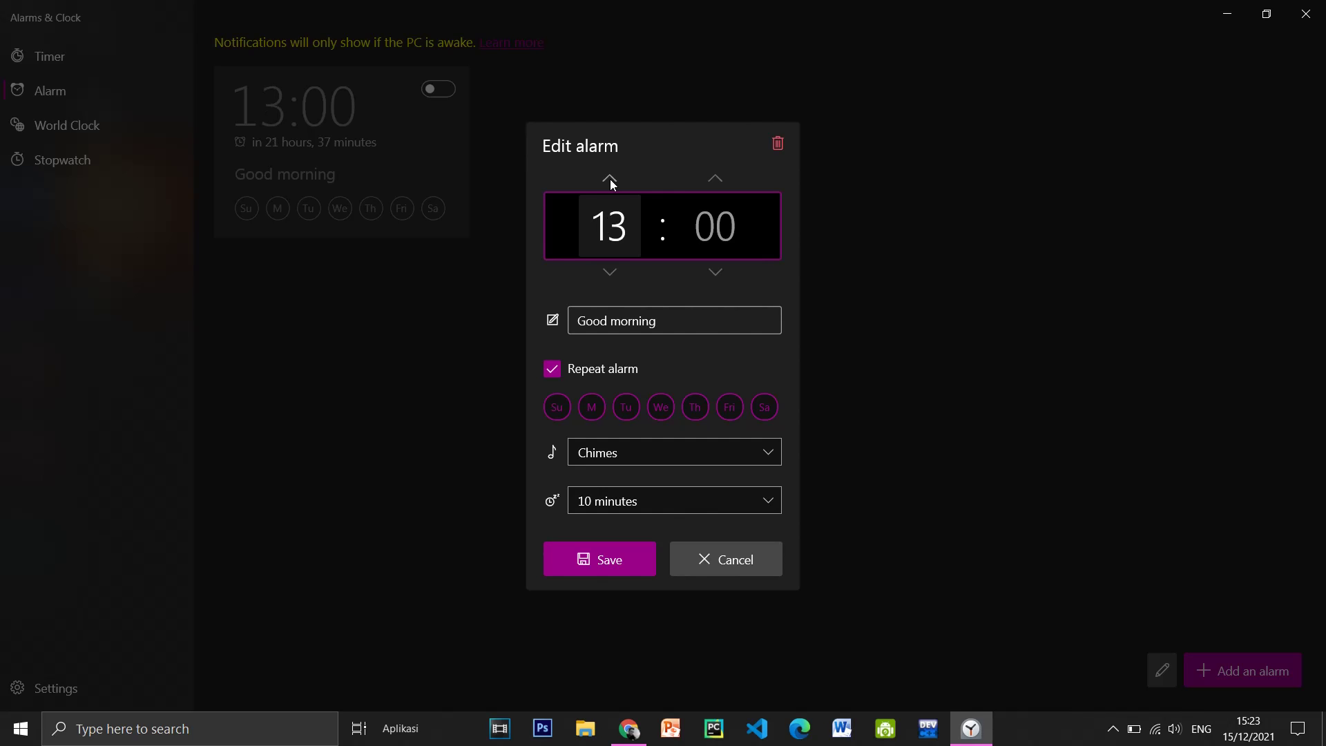
pyautogui.click(610, 180)
pyautogui.click(610, 180)
# Step: Set the alarm's minutes to 17
pyautogui.click(715, 179)
pyautogui.click(715, 180)
pyautogui.click(714, 179)
pyautogui.click(715, 180)
pyautogui.click(715, 179)
pyautogui.click(714, 179)
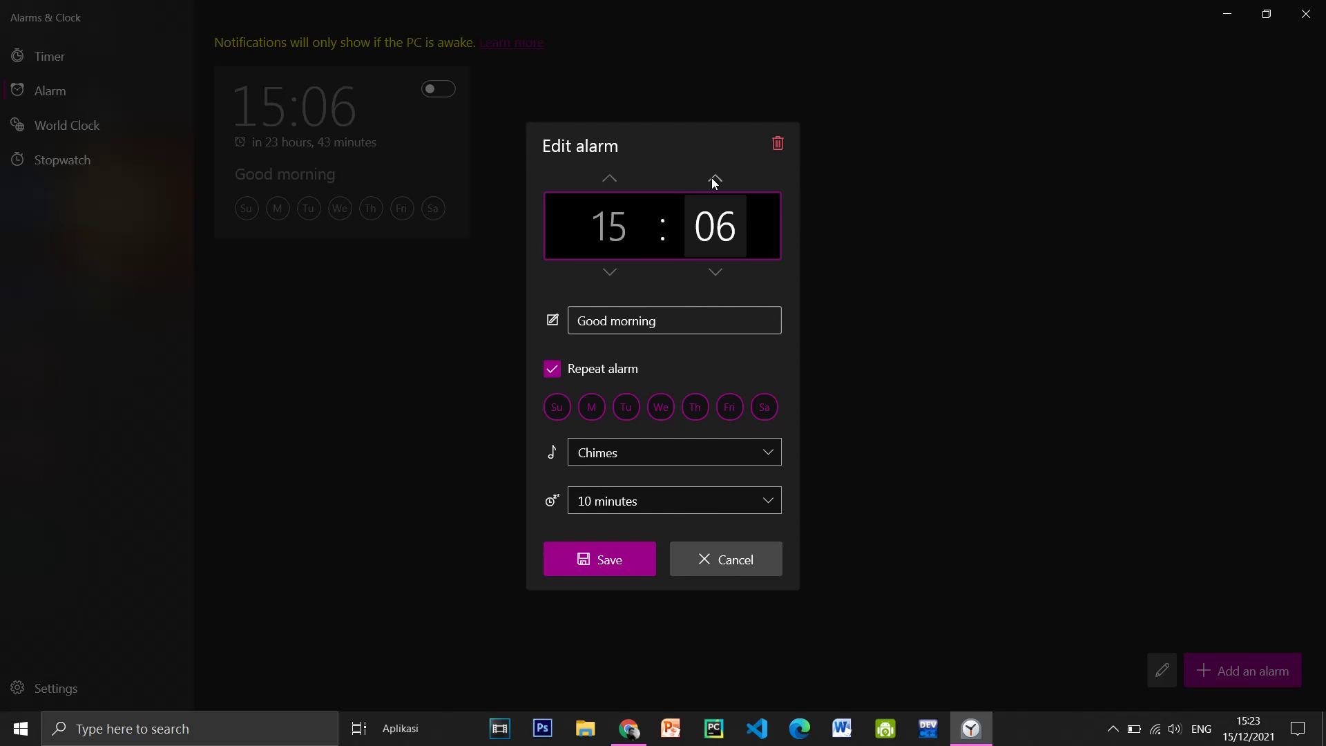
pyautogui.click(714, 180)
pyautogui.click(715, 179)
pyautogui.click(713, 180)
pyautogui.click(714, 180)
pyautogui.click(714, 179)
pyautogui.click(714, 179)
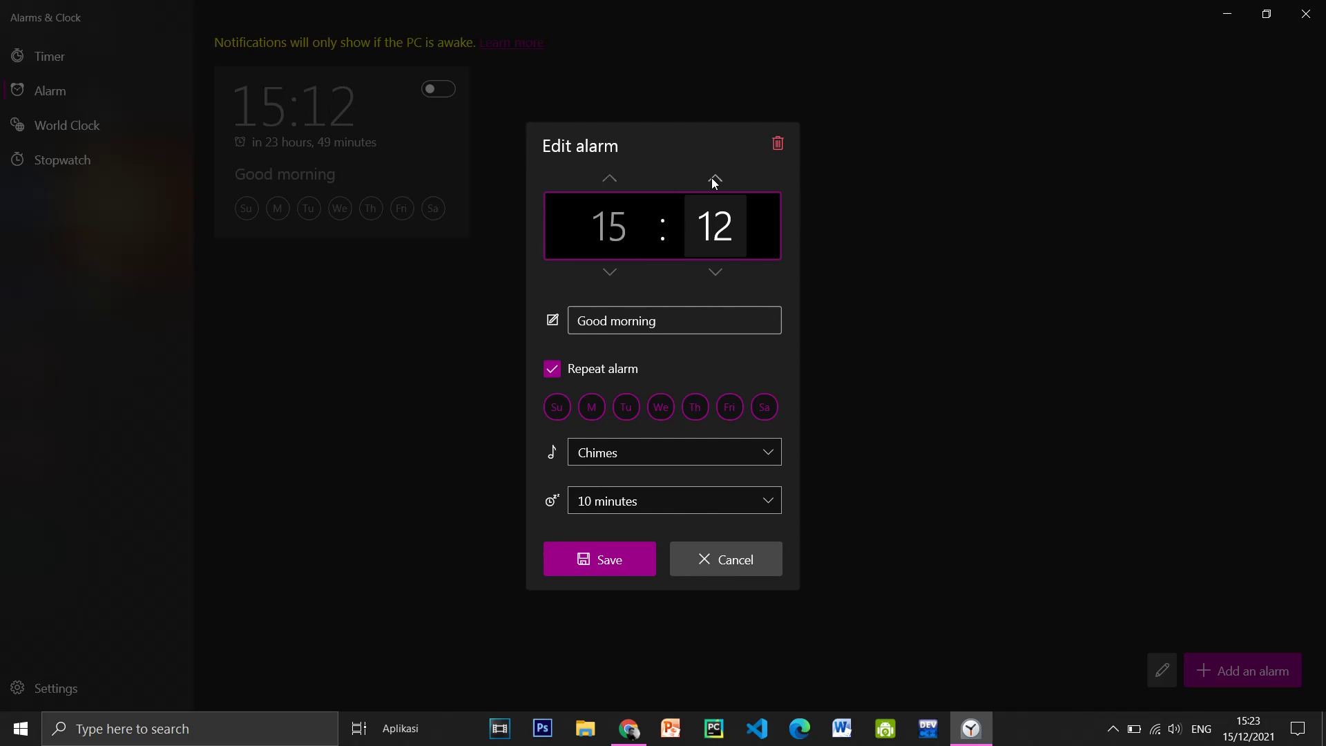
pyautogui.click(713, 180)
pyautogui.click(713, 179)
pyautogui.click(714, 179)
pyautogui.click(715, 180)
pyautogui.click(715, 180)
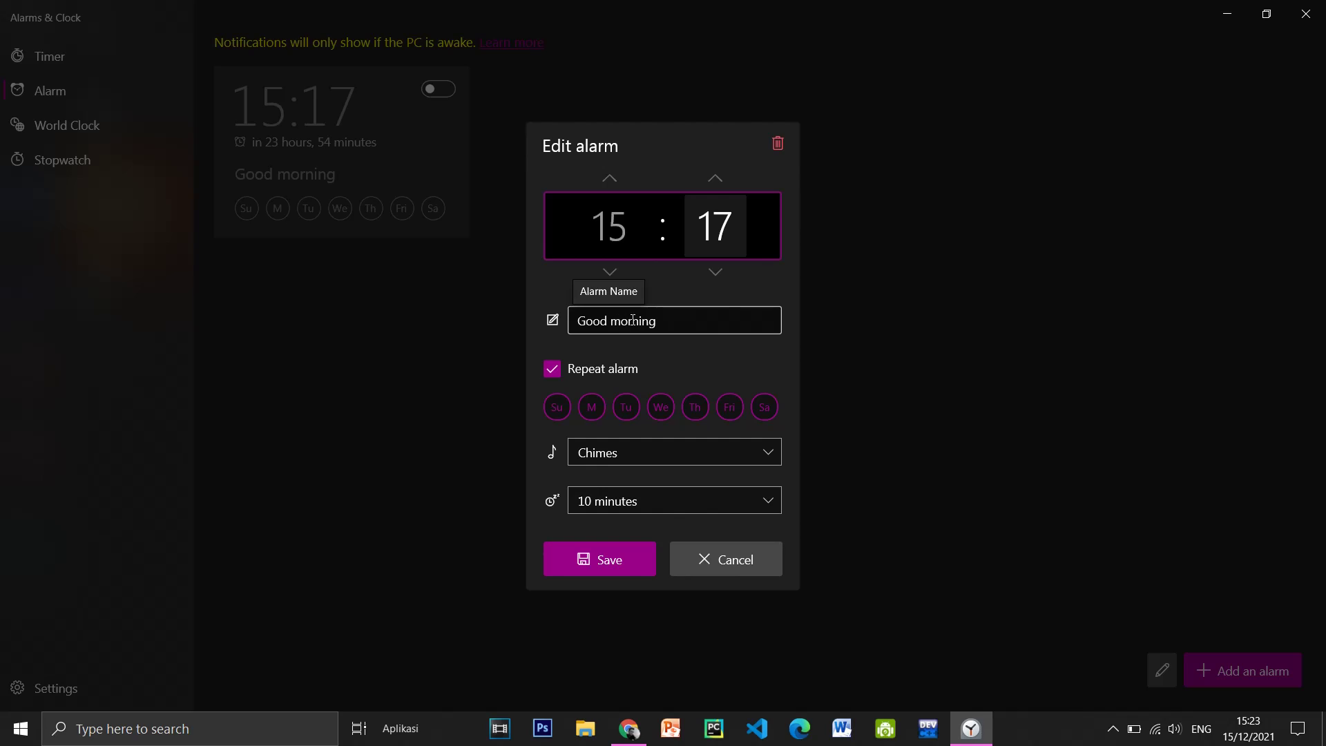
# Step: Rename the alarm as "Acara Rapat BEM"
pyautogui.click(667, 321)
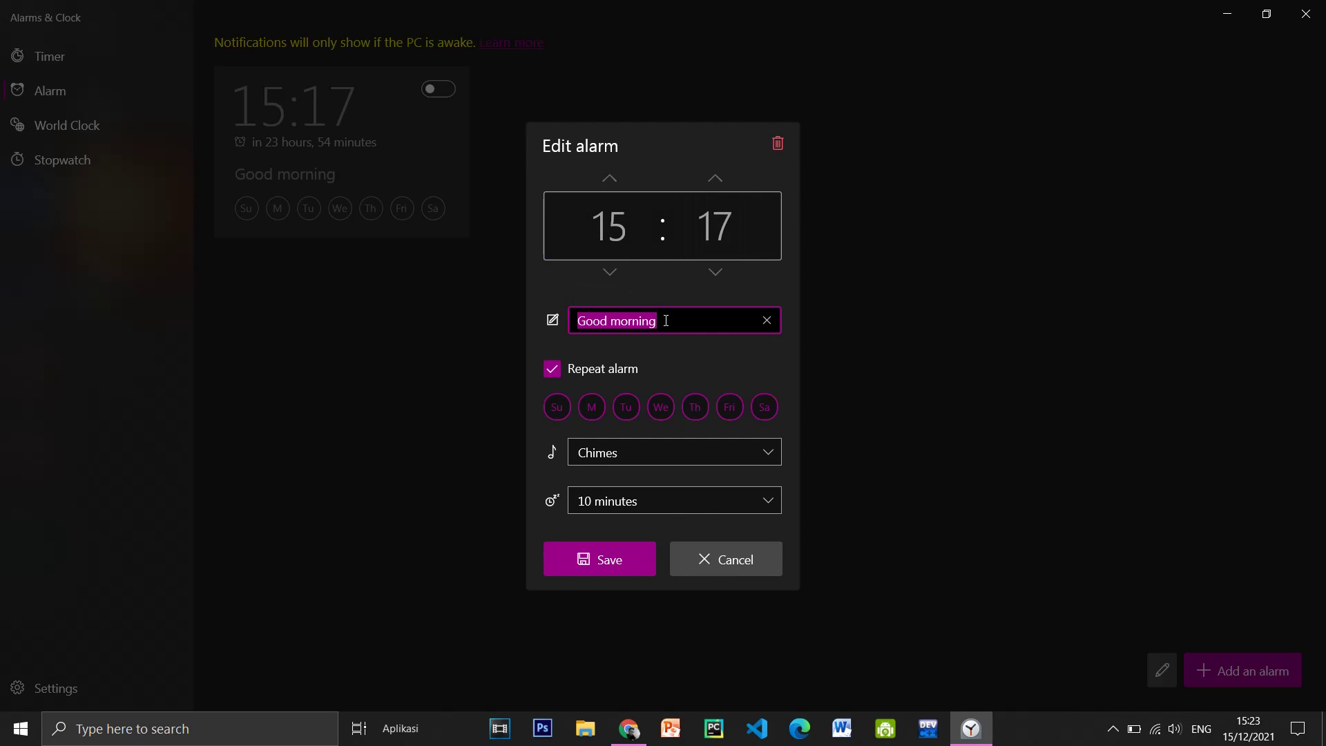
pyautogui.write('F')
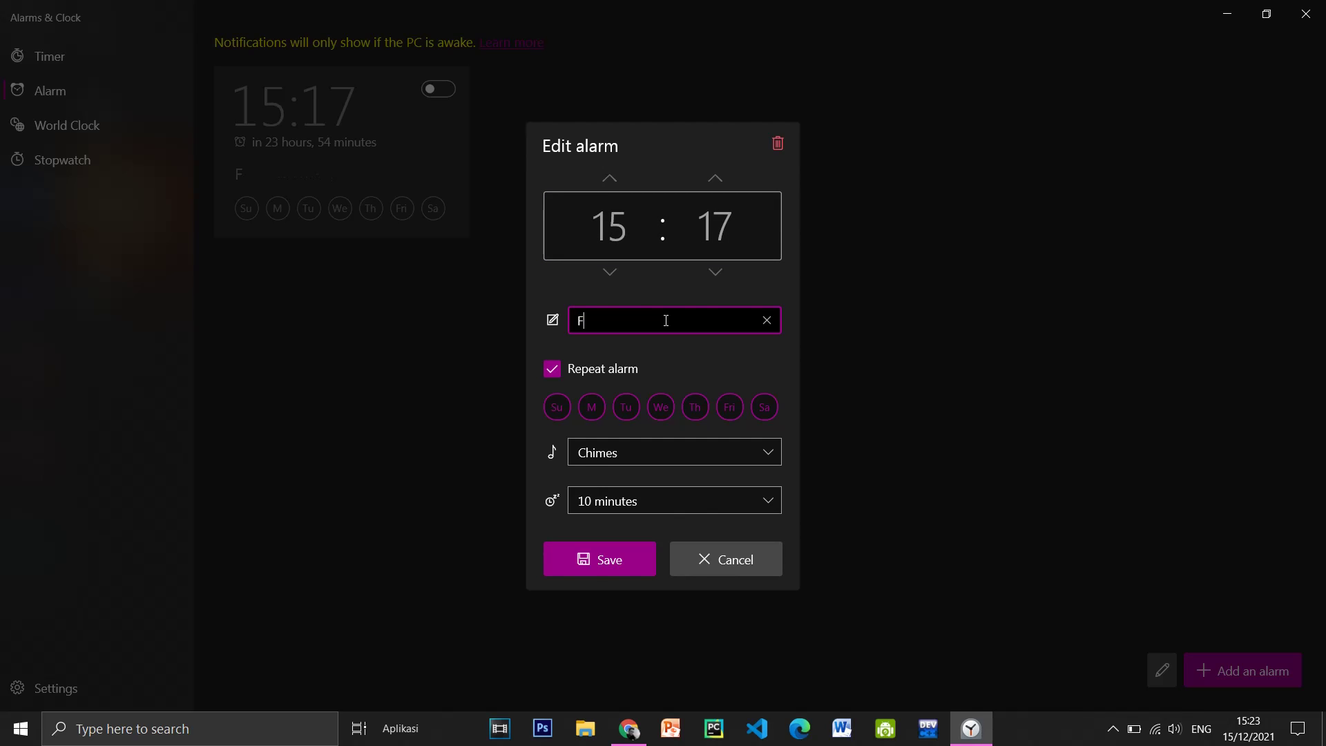
pyautogui.press('BackSpace')
pyautogui.write('Acara rapat BEM')
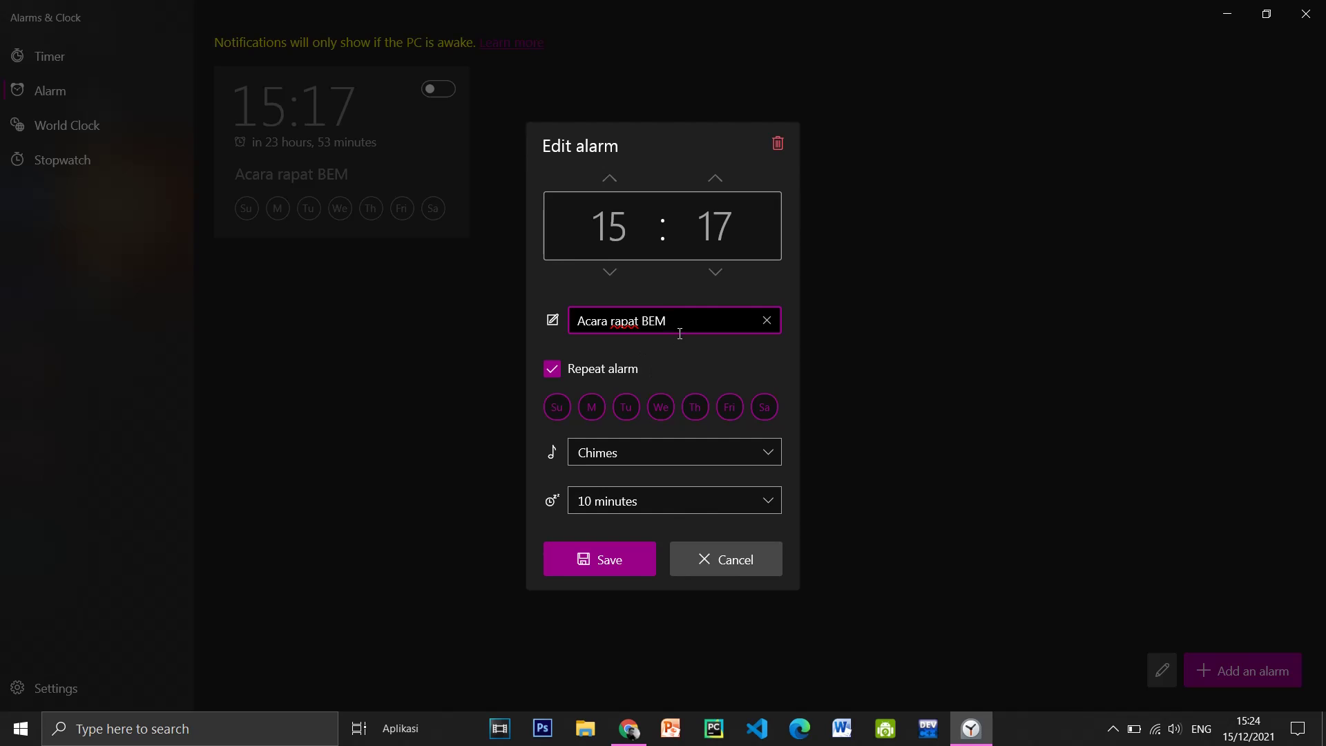
pyautogui.click(619, 321)
pyautogui.press('BackSpace')
pyautogui.write('R')
pyautogui.click(650, 369)
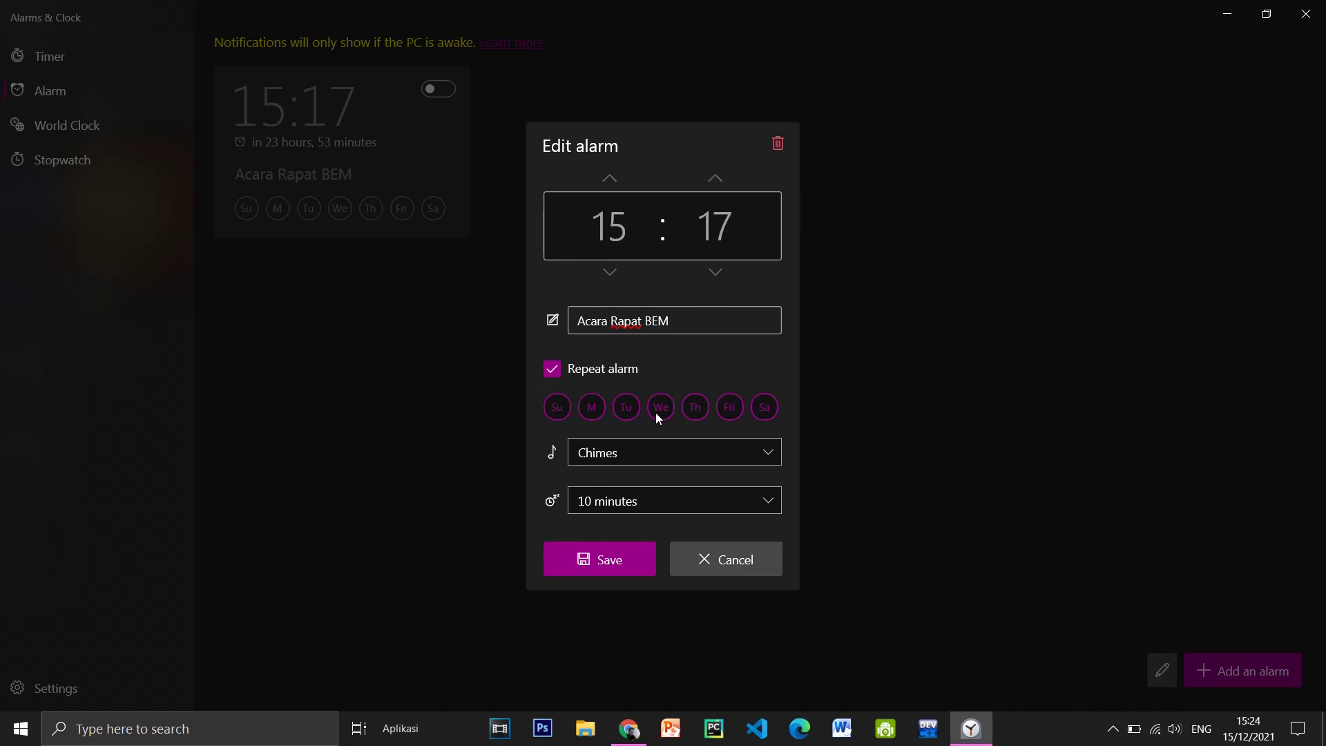
pyautogui.click(559, 411)
pyautogui.click(620, 409)
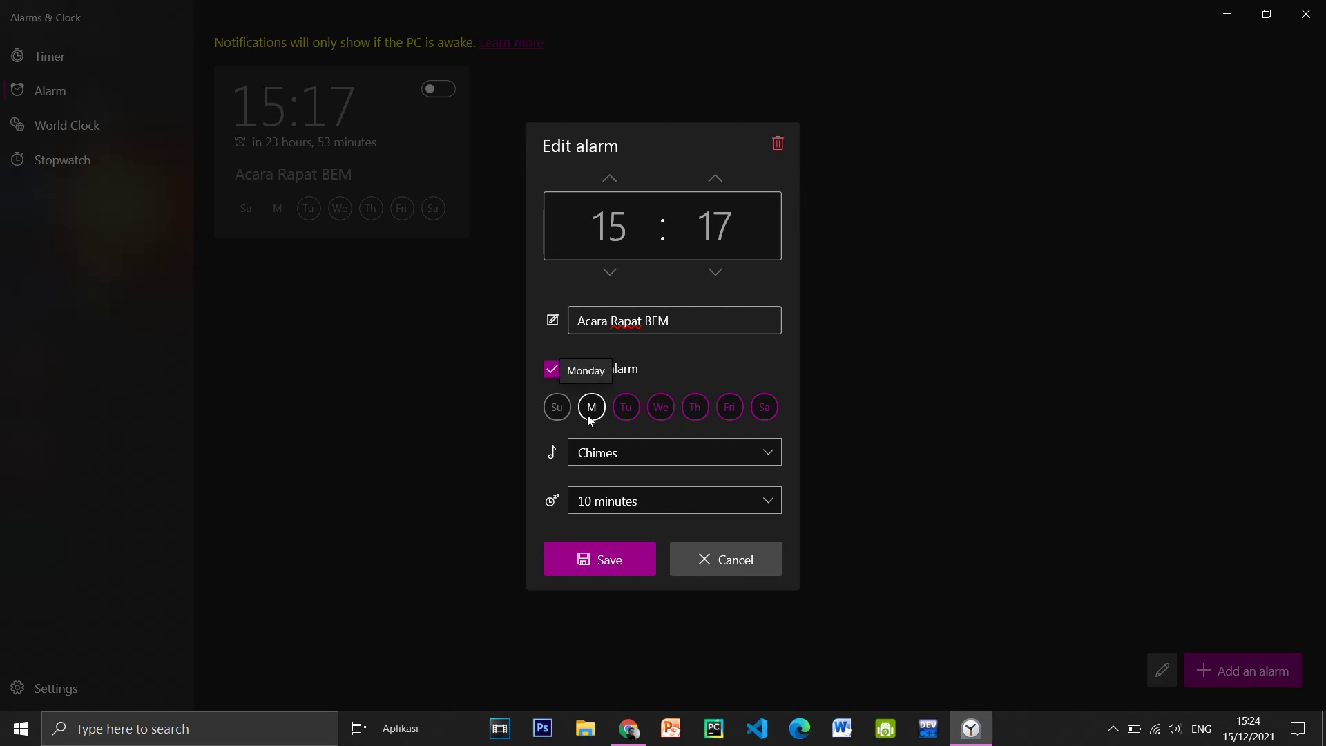
pyautogui.click(552, 370)
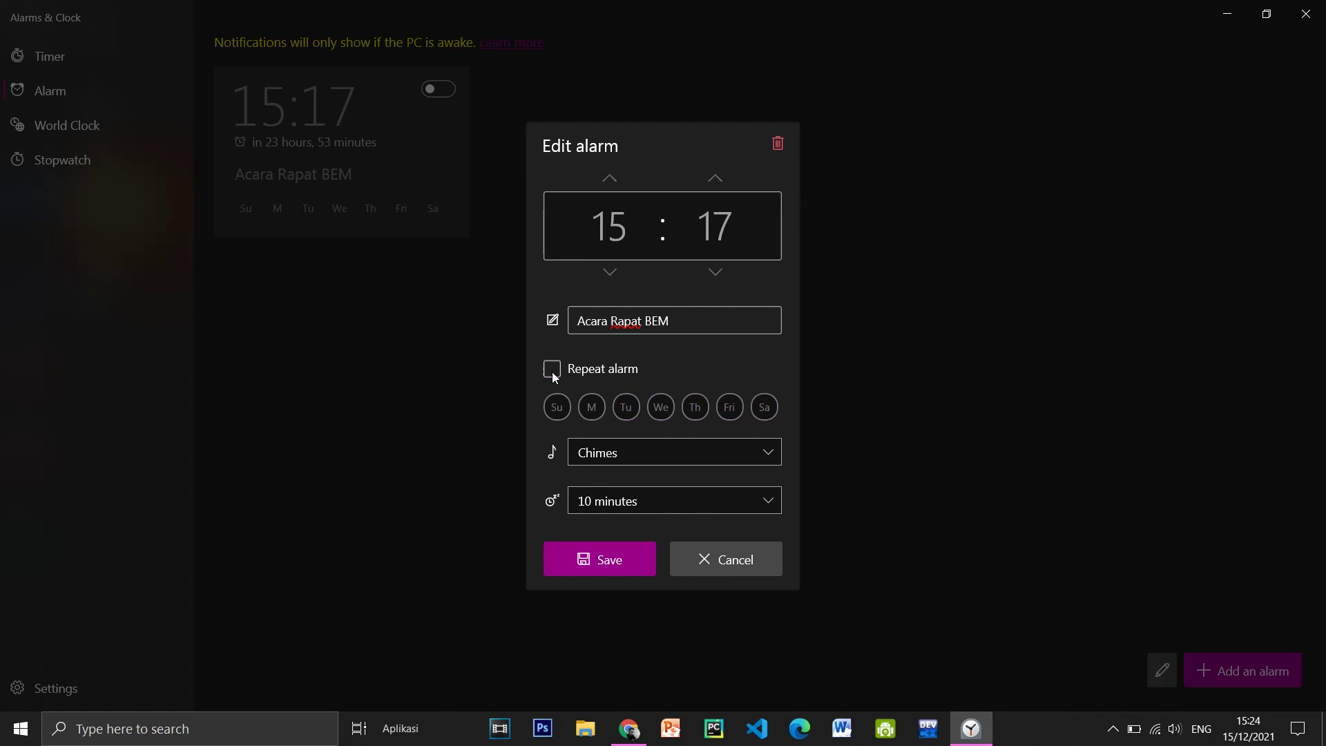
pyautogui.click(550, 370)
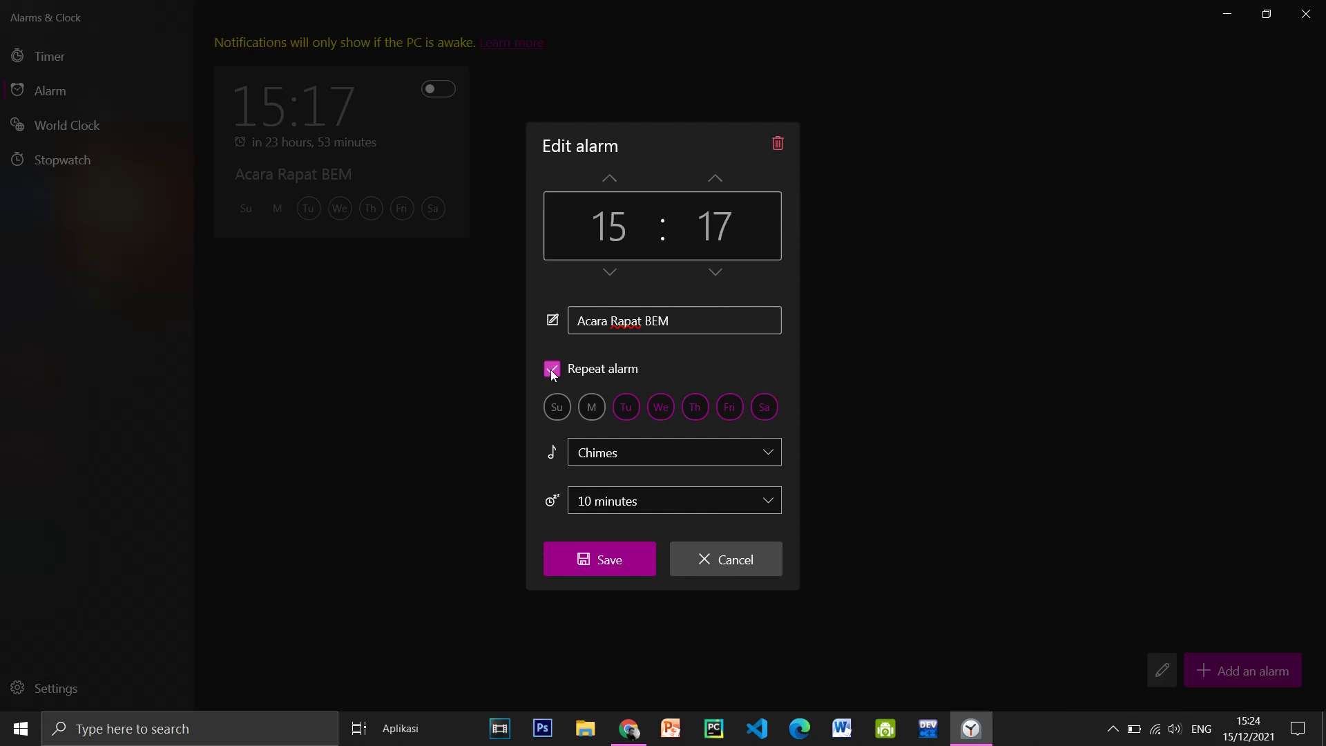
pyautogui.click(630, 408)
pyautogui.click(656, 408)
pyautogui.click(593, 409)
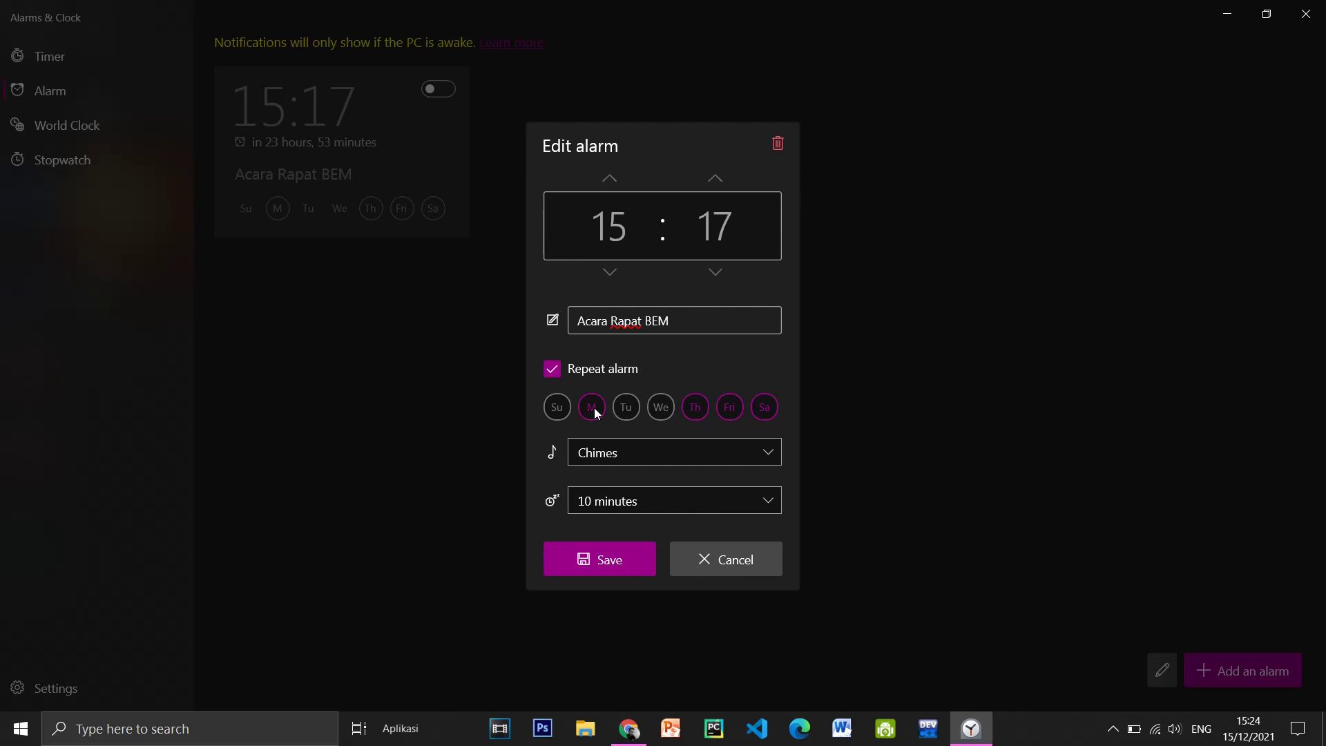
pyautogui.click(551, 406)
pyautogui.click(615, 413)
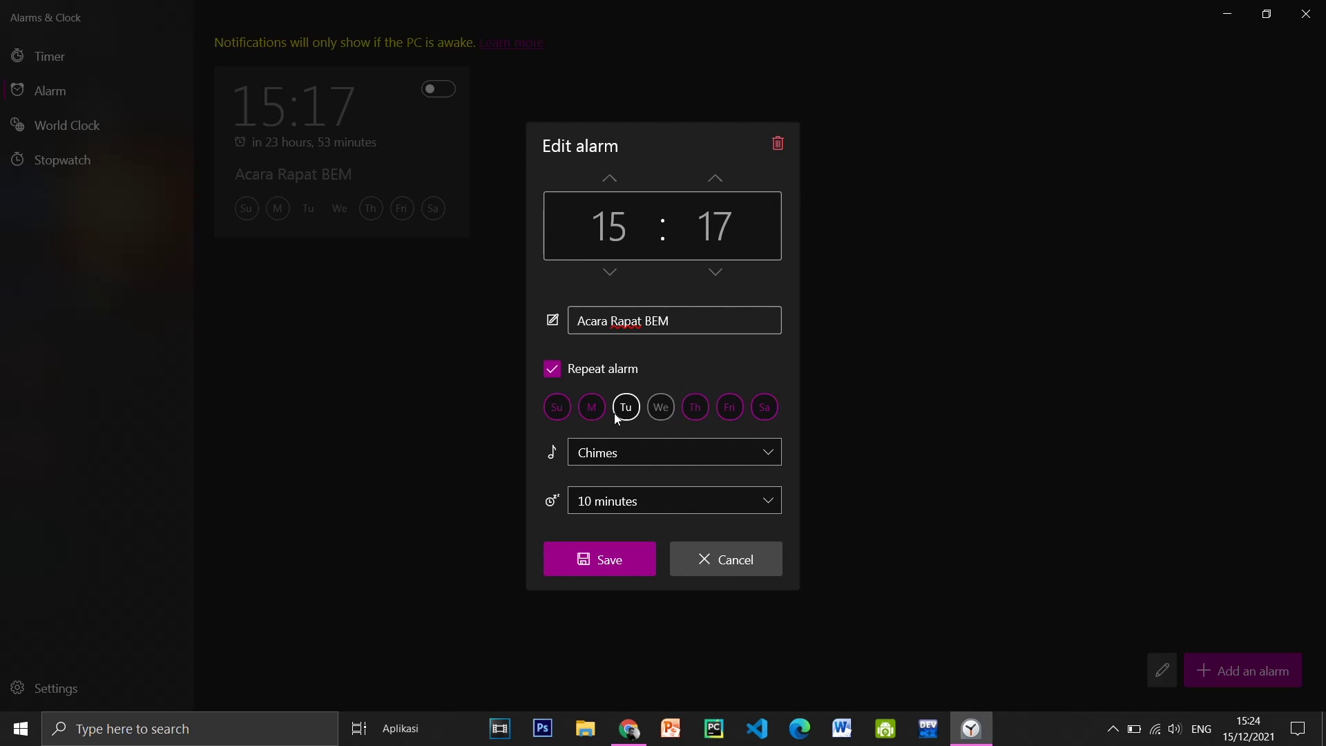
pyautogui.click(655, 411)
# Step: Exclude Friday and Monday from the alarm's repeat days
pyautogui.click(730, 409)
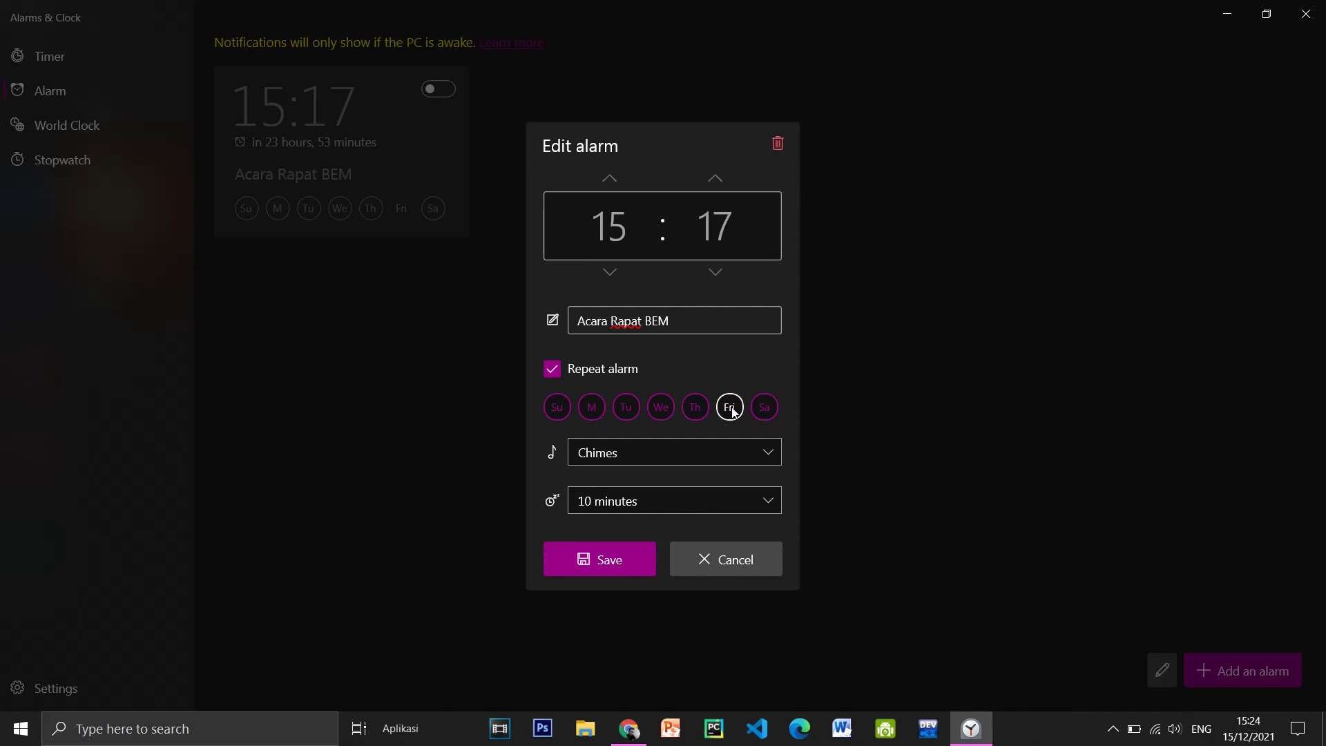
pyautogui.click(592, 408)
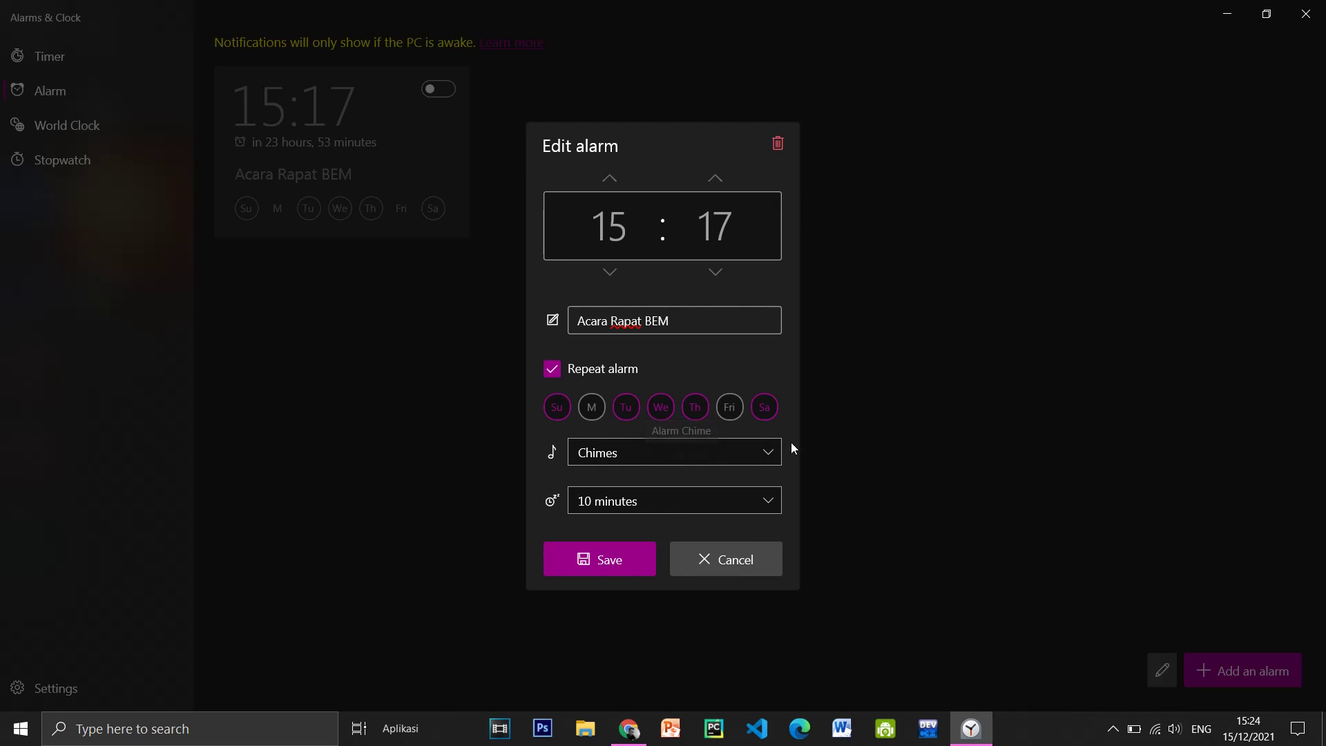
# Step: Preview the Xylophone, Jingle and Descending sounds and set the alarm sound to Descending
pyautogui.click(767, 453)
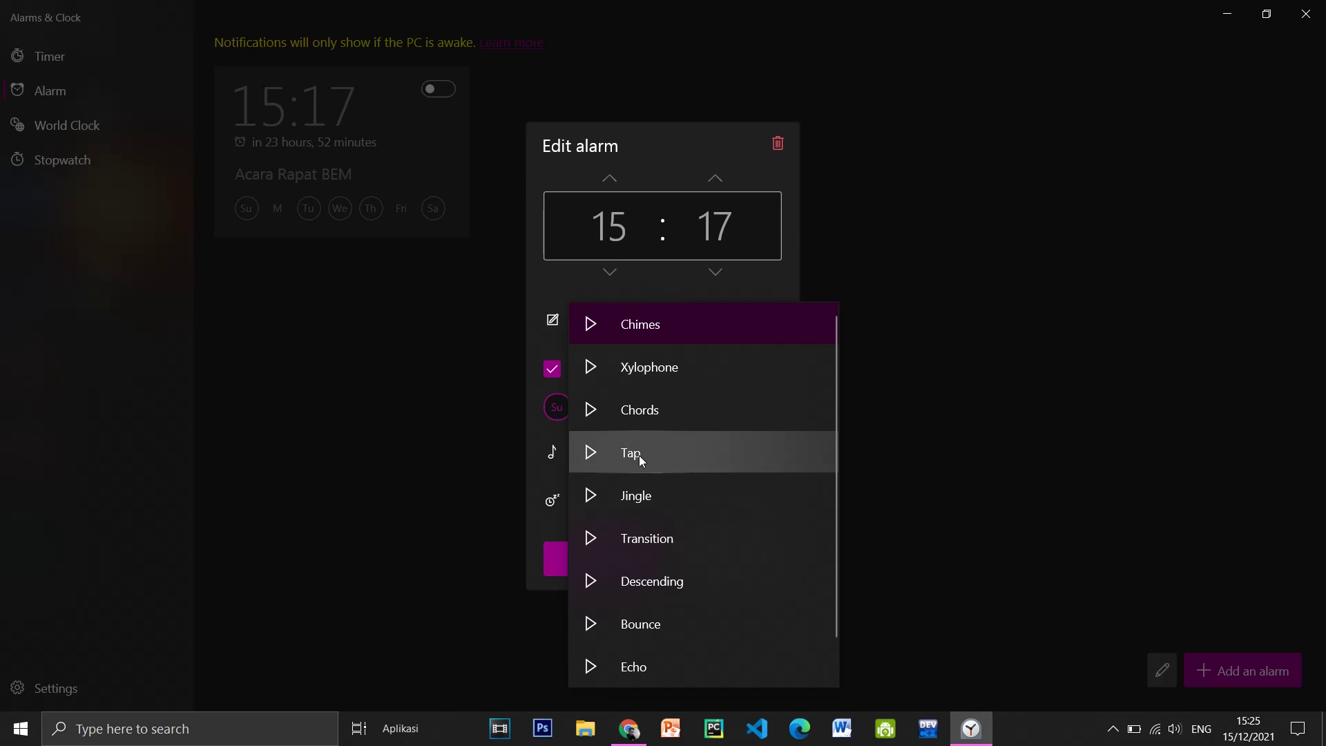
pyautogui.scroll(-1, 614, 408)
pyautogui.scroll(1, 613, 408)
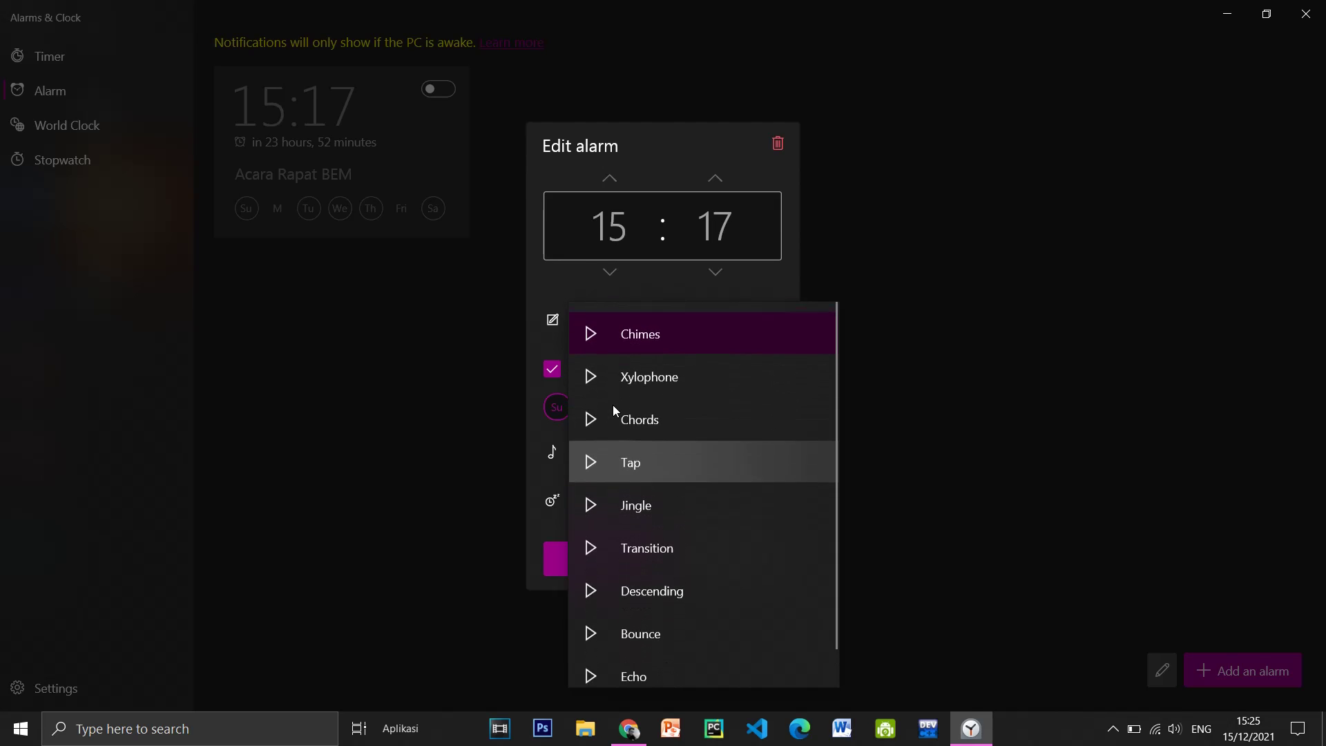
pyautogui.click(587, 366)
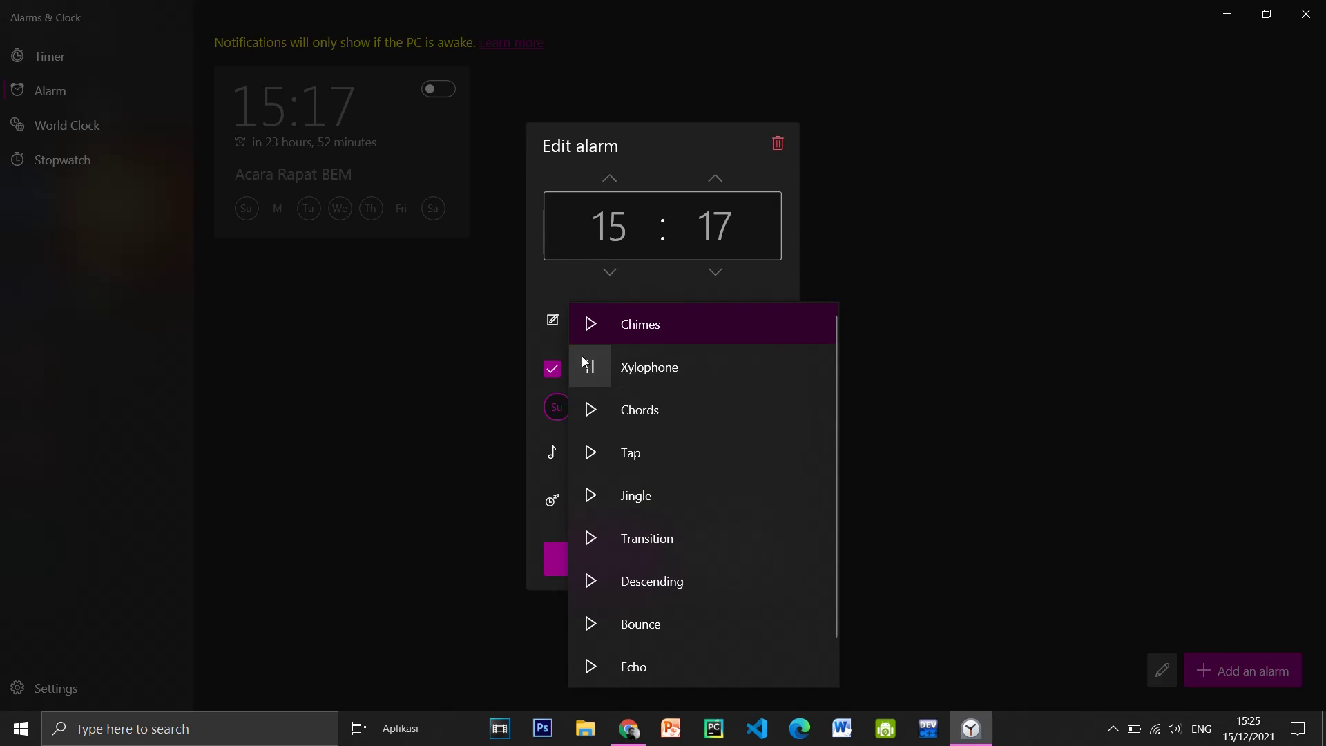
pyautogui.click(590, 496)
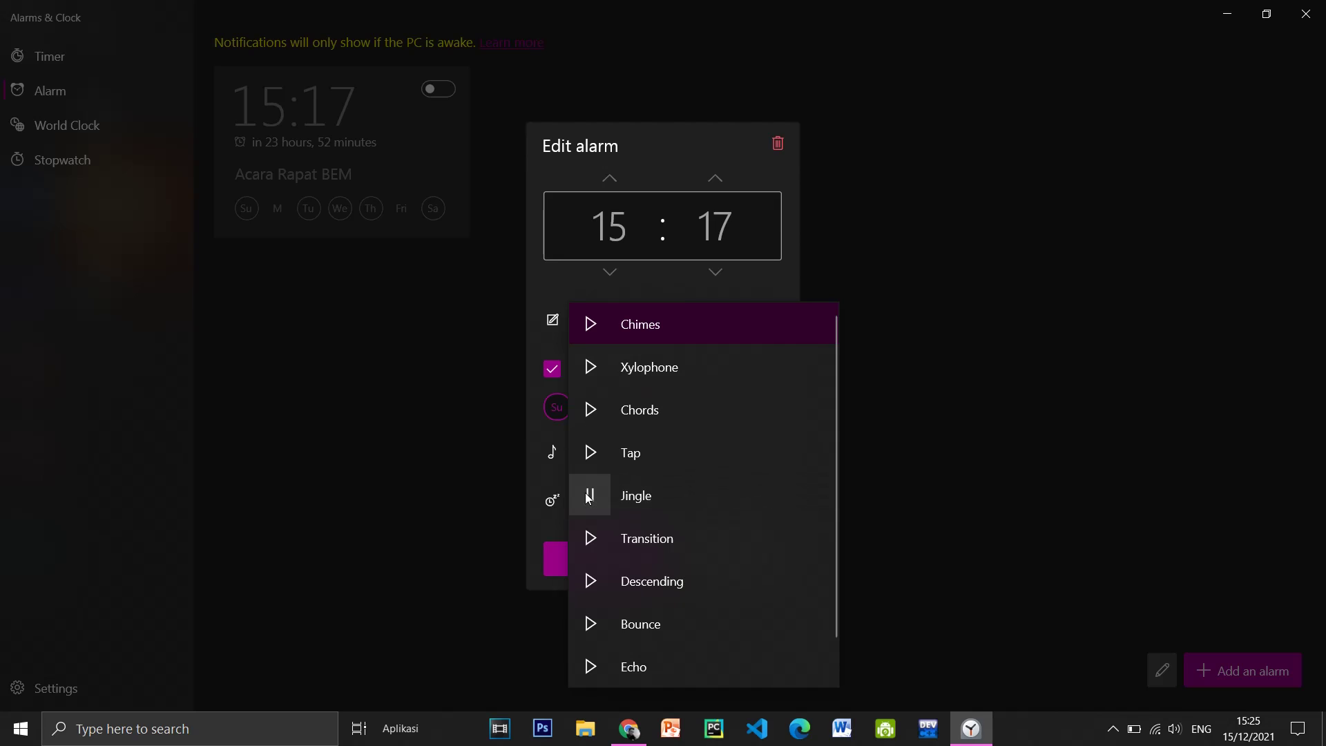
pyautogui.click(597, 574)
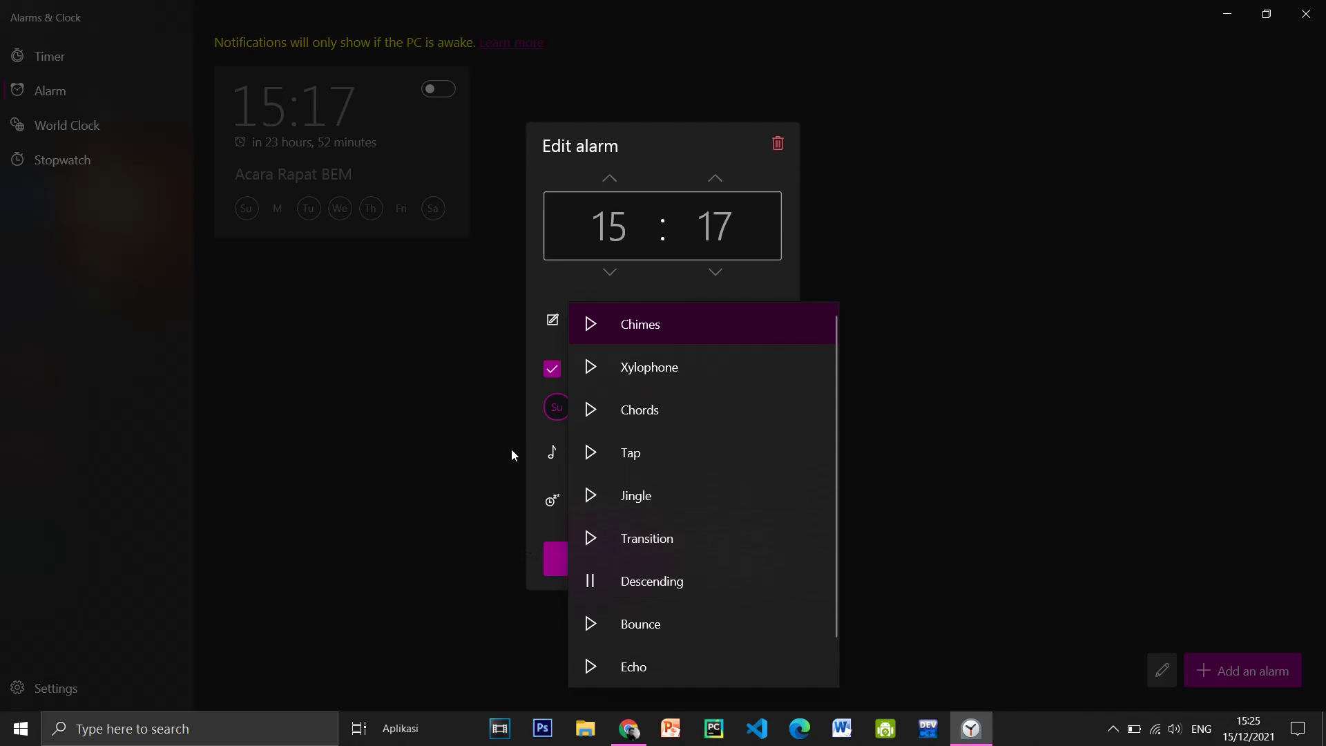
pyautogui.click(648, 577)
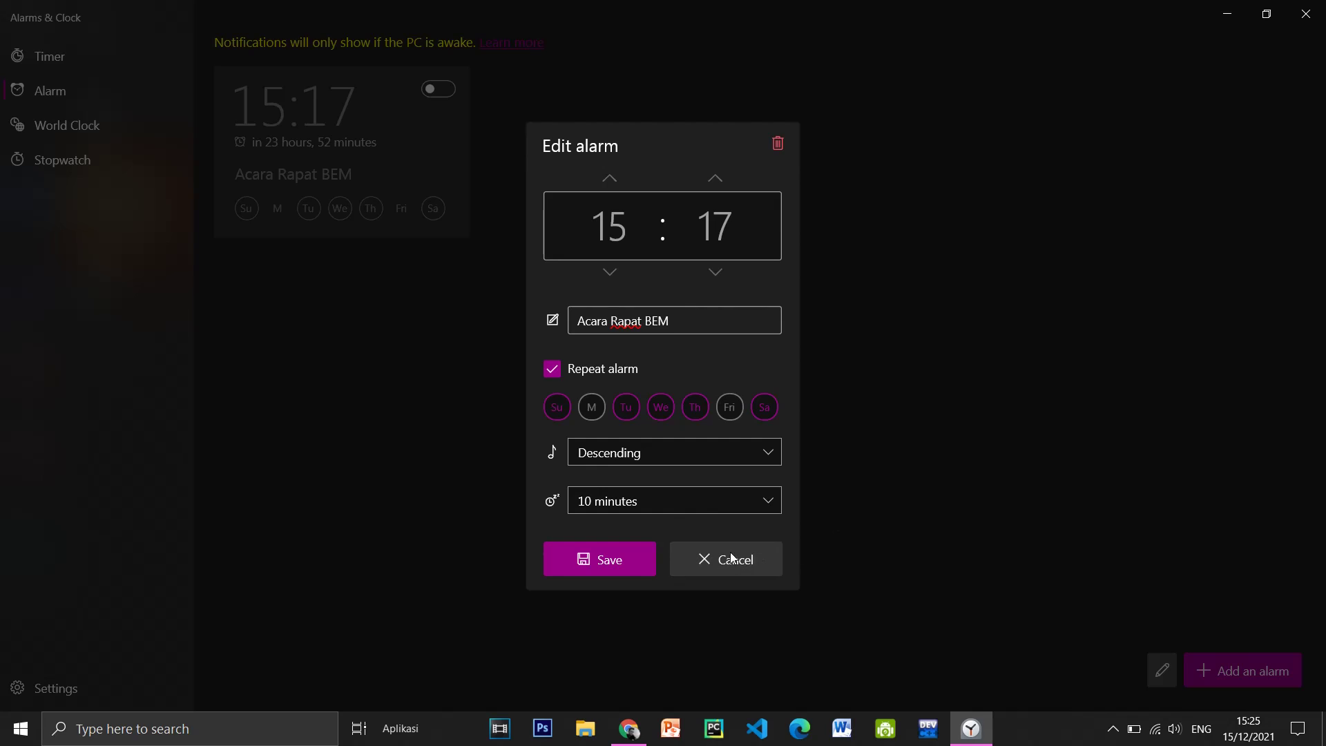
# Step: Look over the snooze durations, keep 10 minutes, and save the edited alarm
pyautogui.click(689, 500)
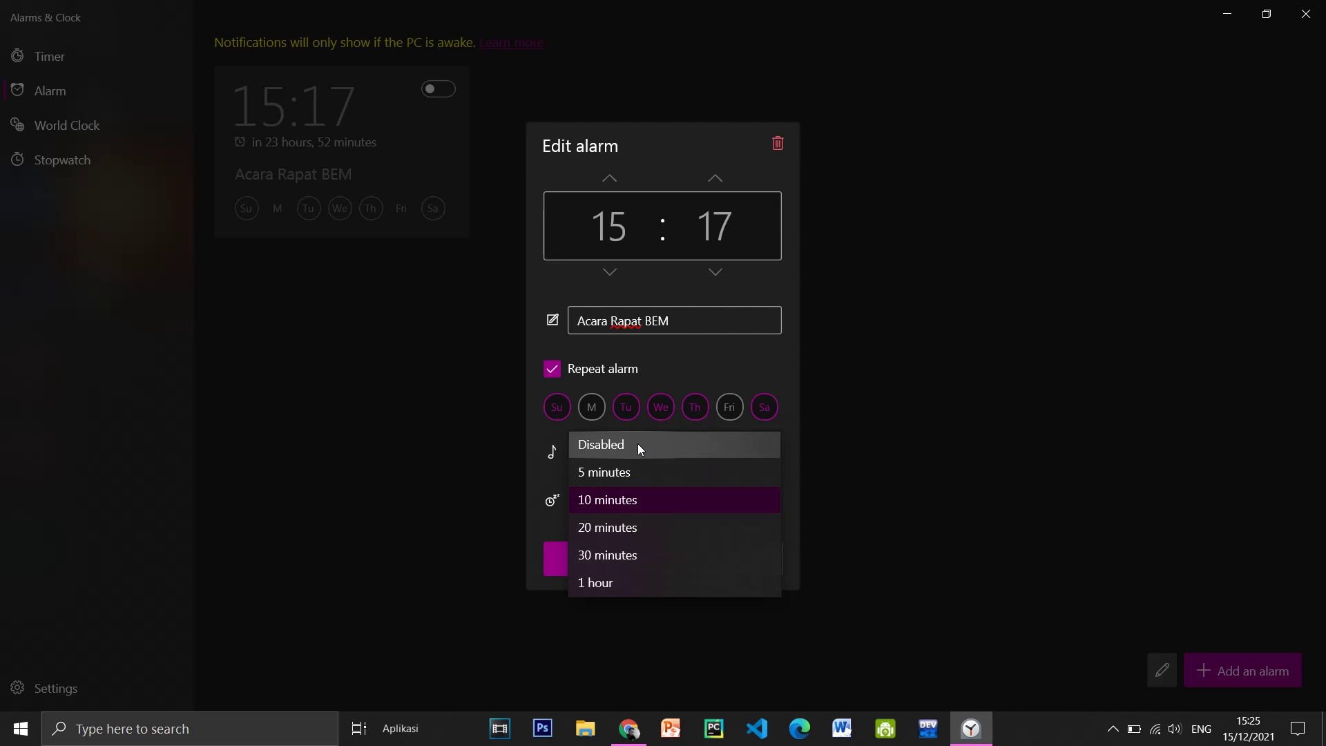
pyautogui.click(901, 475)
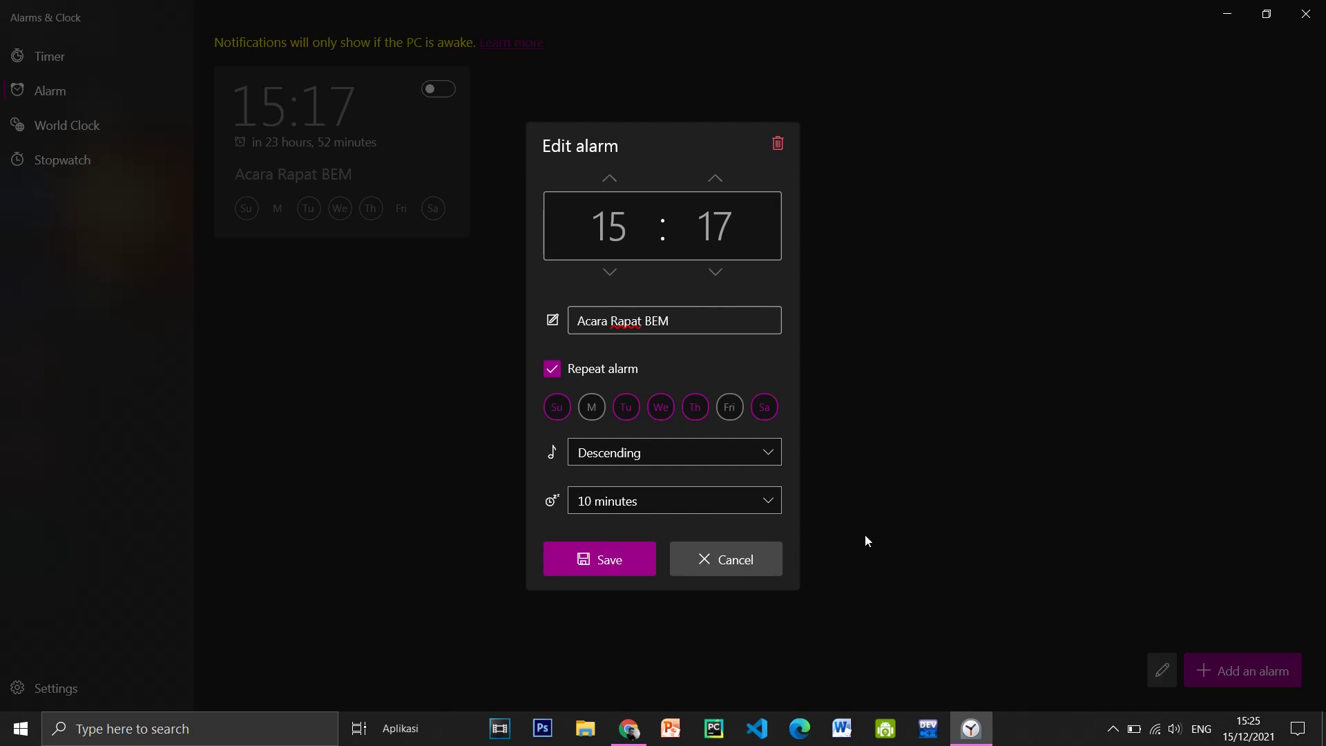
pyautogui.click(616, 565)
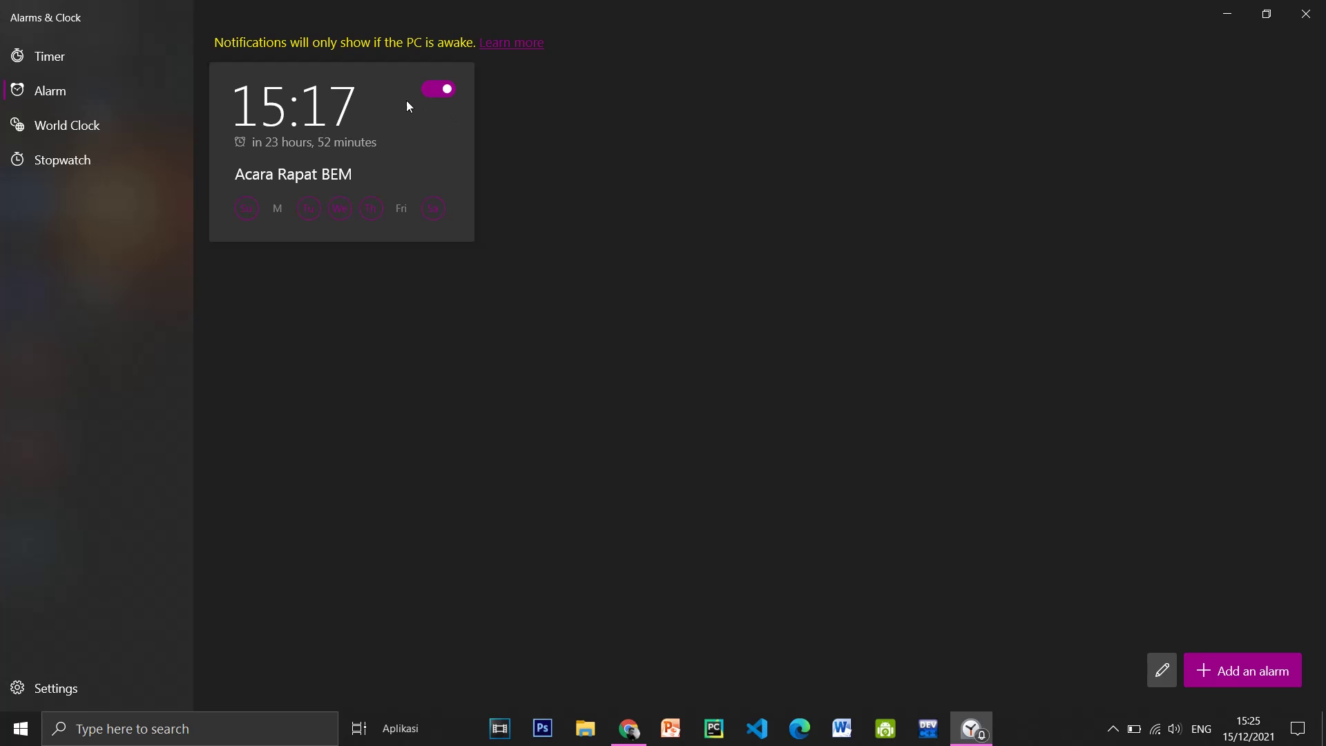
pyautogui.click(442, 92)
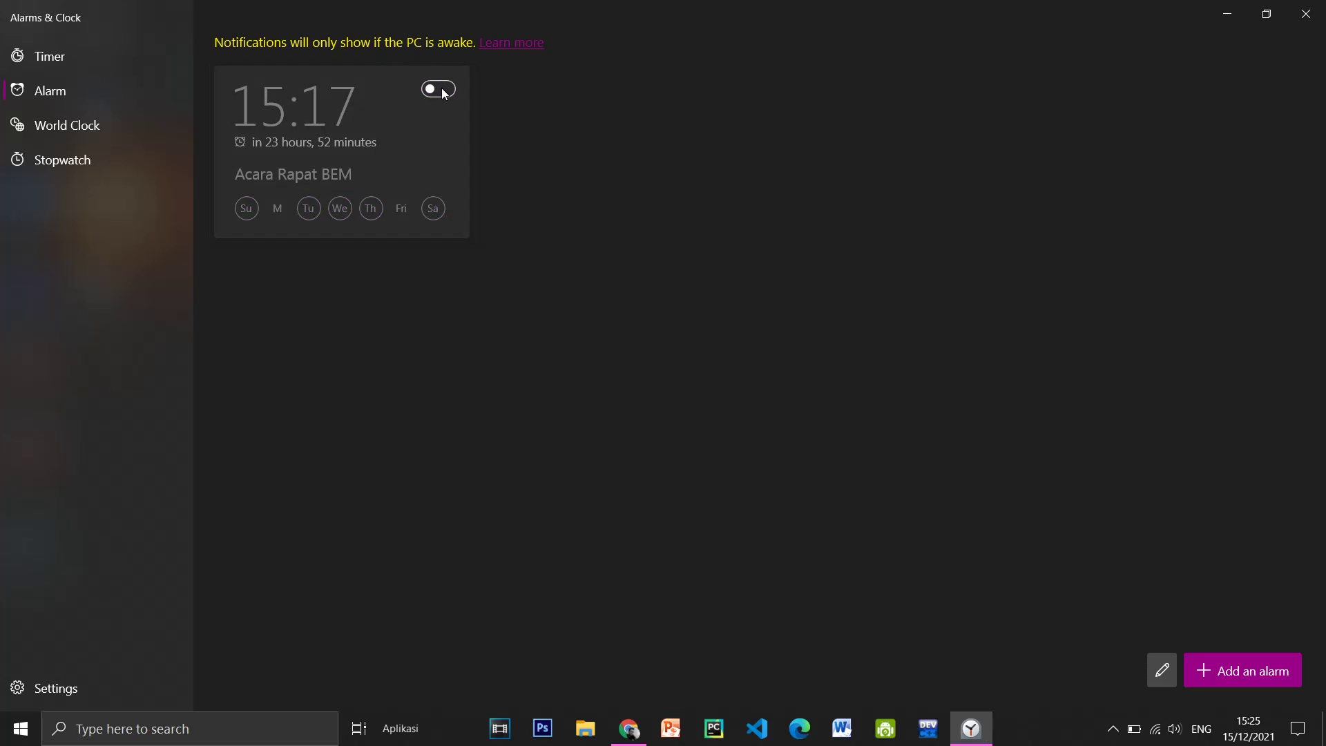
pyautogui.click(443, 90)
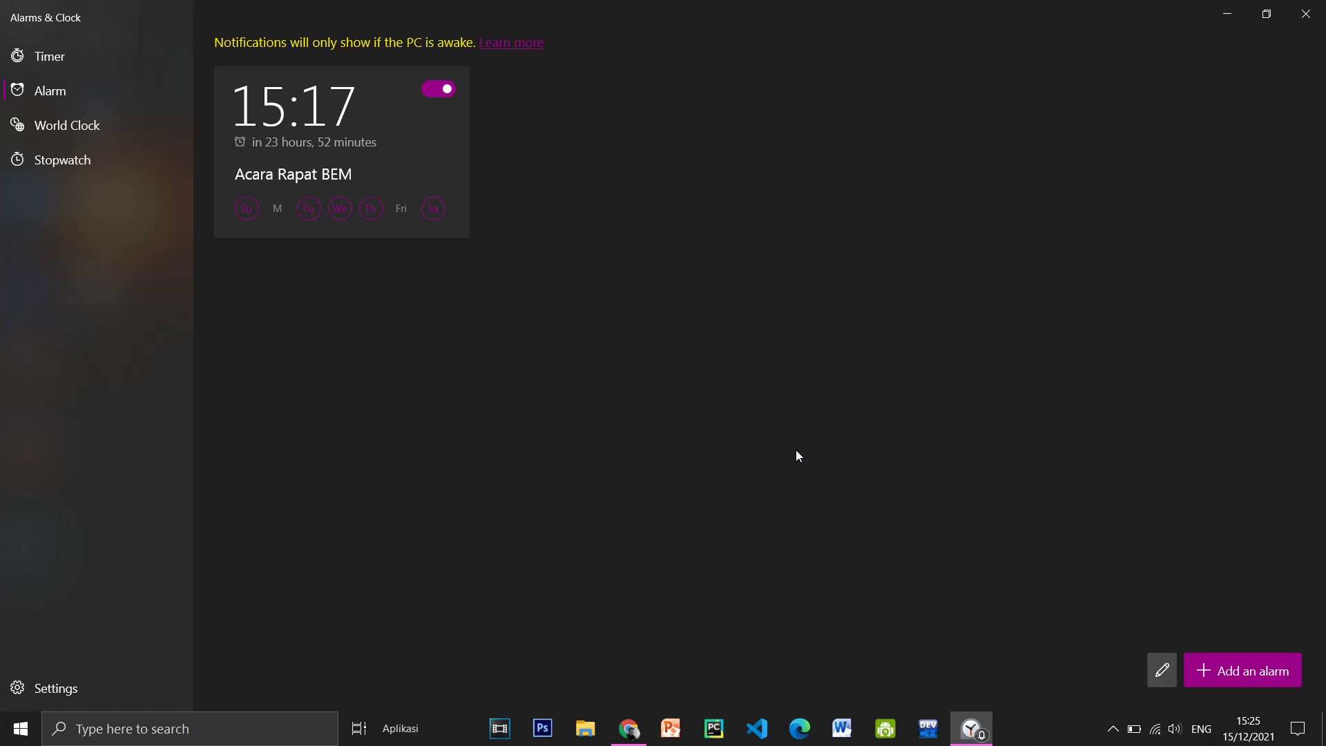
pyautogui.click(1249, 672)
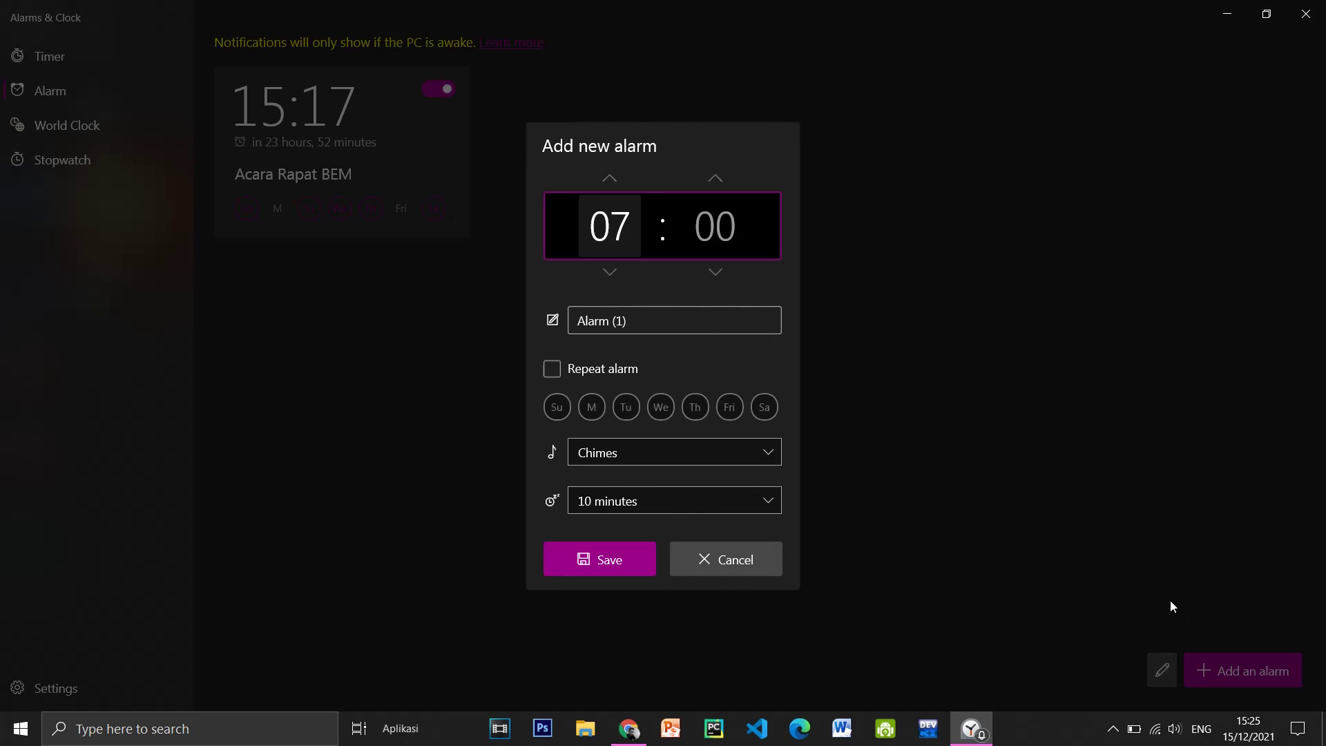
pyautogui.click(718, 559)
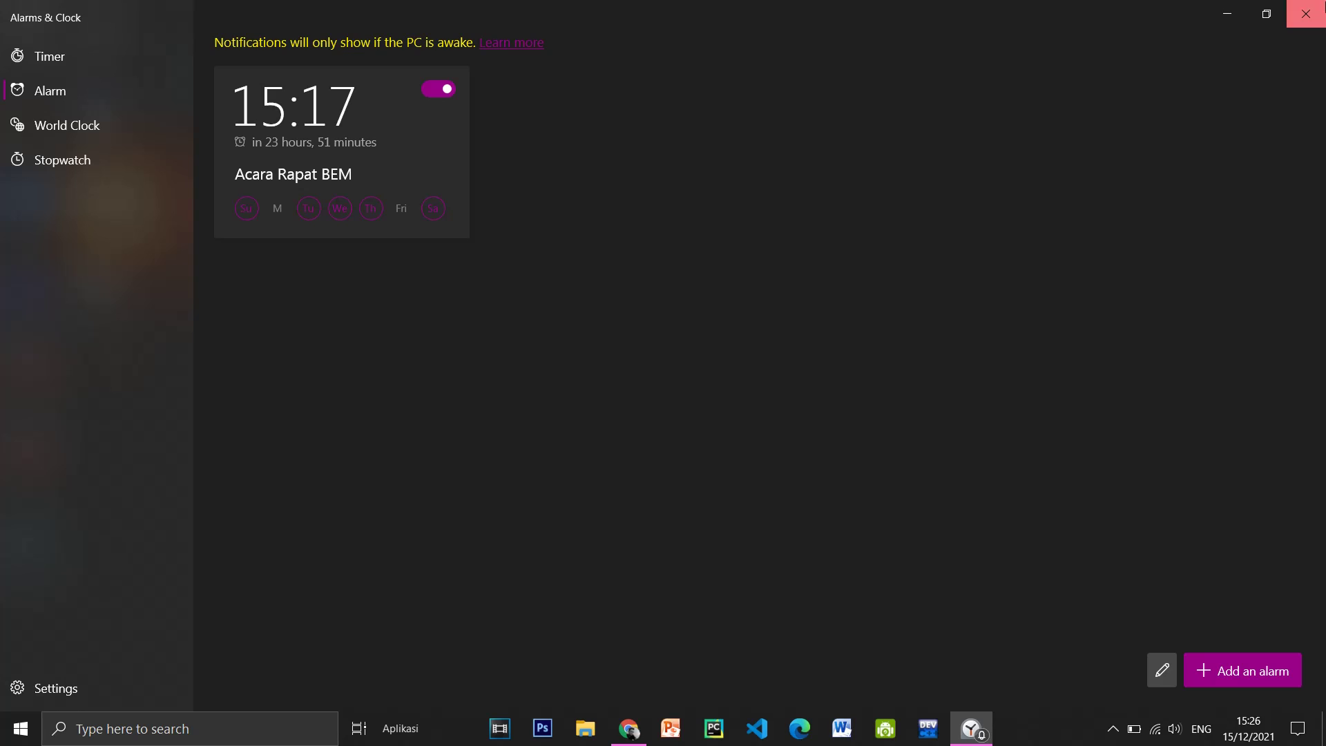
# Step: Close Alarms & Clock and refresh the desktop
pyautogui.click(1305, 14)
pyautogui.rightClick(971, 156)
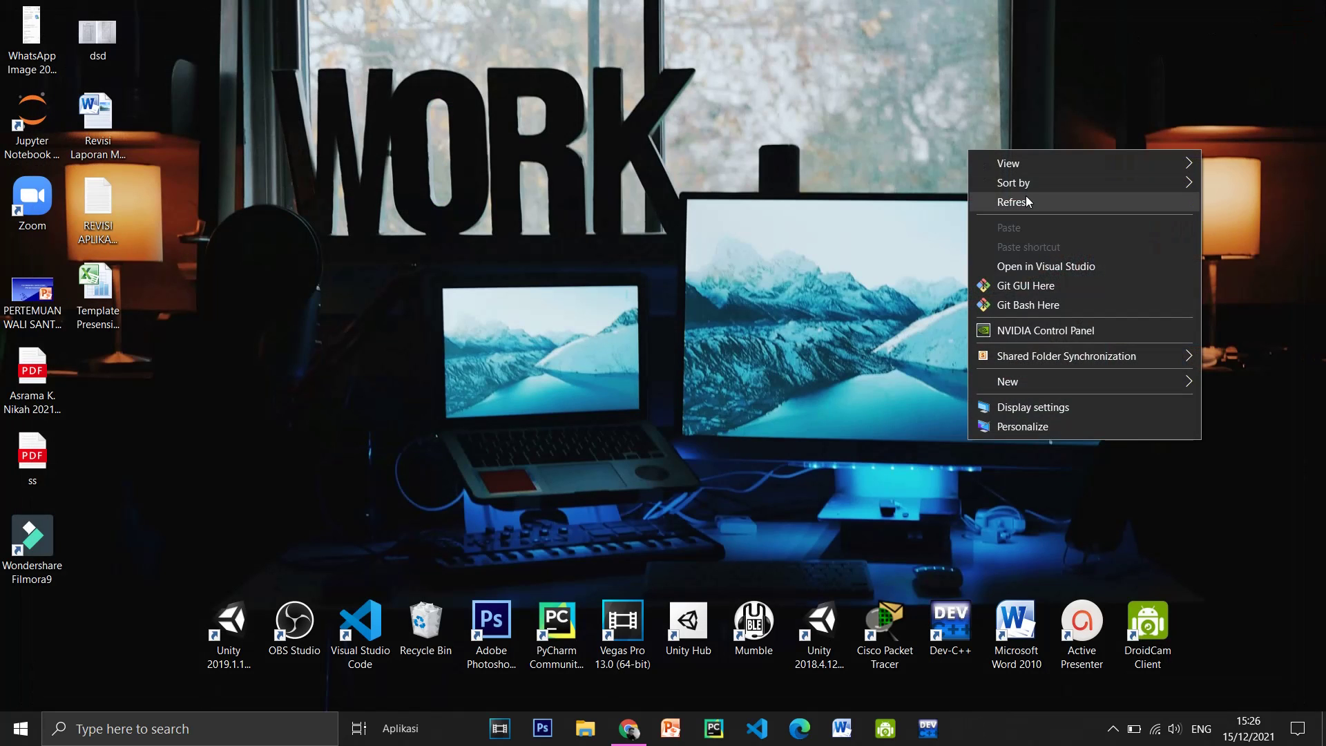
pyautogui.click(994, 201)
pyautogui.rightClick(683, 199)
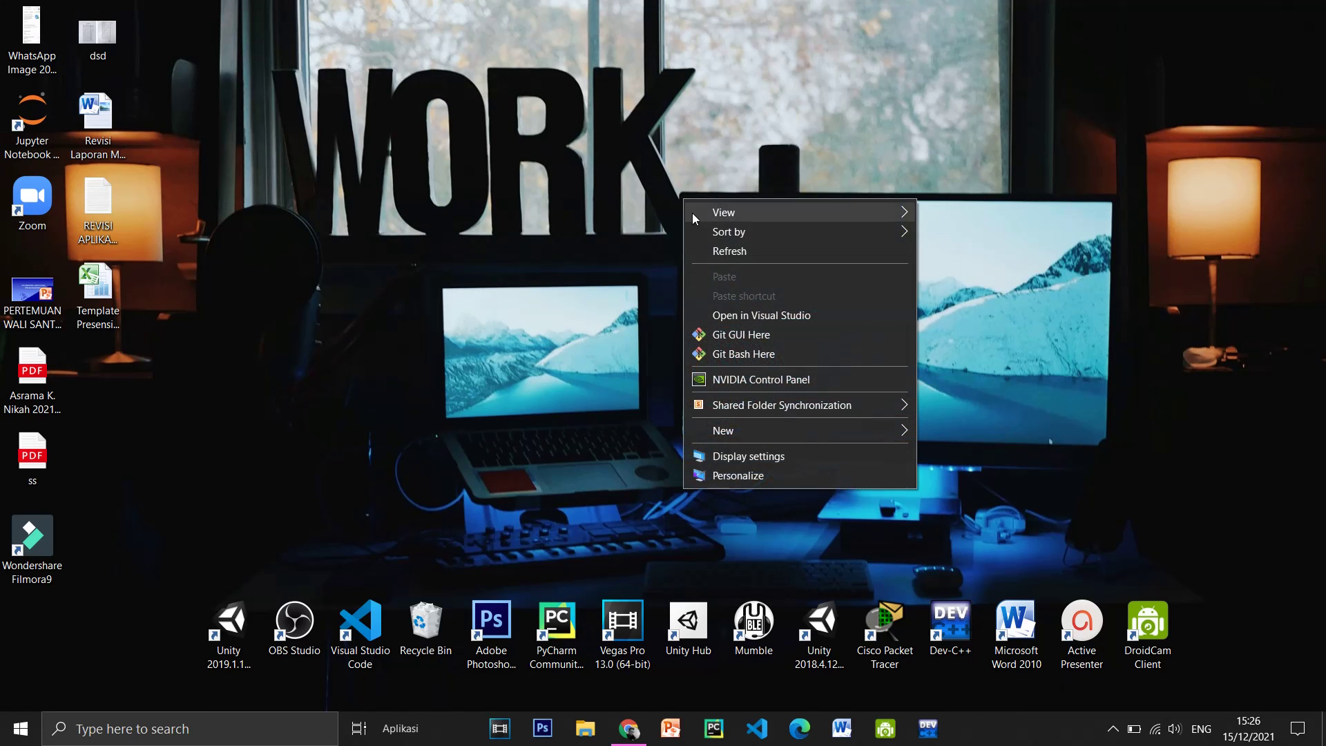
pyautogui.click(703, 251)
pyautogui.rightClick(703, 252)
pyautogui.click(770, 310)
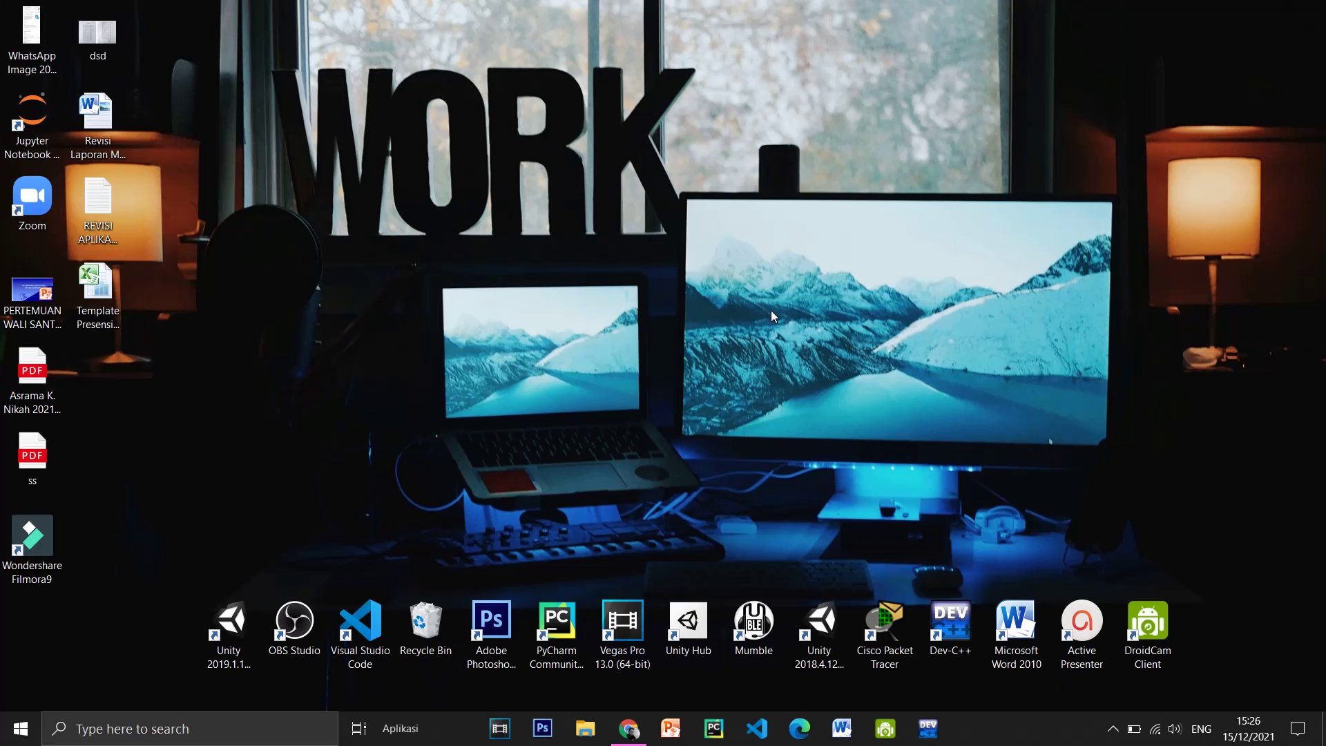